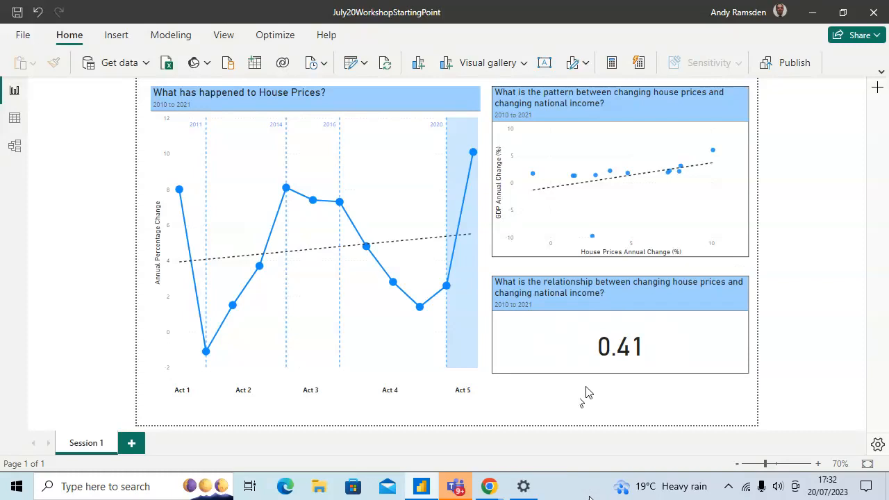
# Step: Review the Sheet1 data table, and expand the Filters pane for the house prices line chart in the report
pyautogui.click(14, 120)
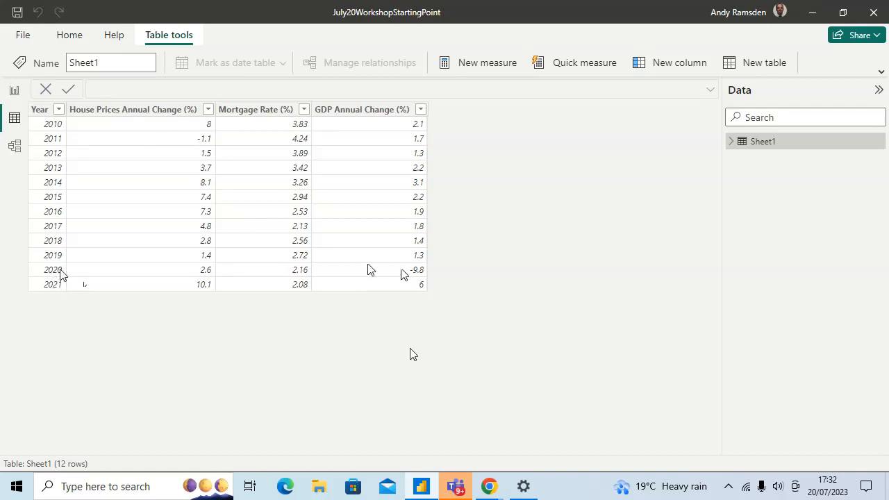
pyautogui.click(15, 94)
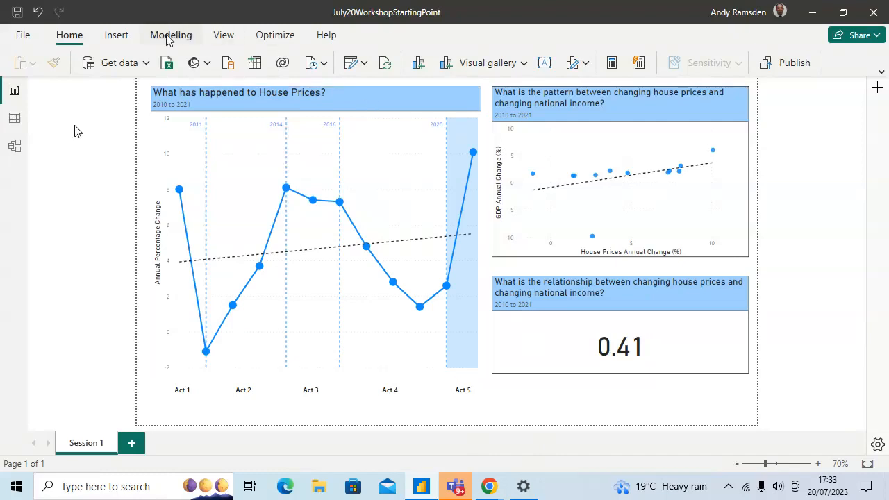
pyautogui.click(224, 35)
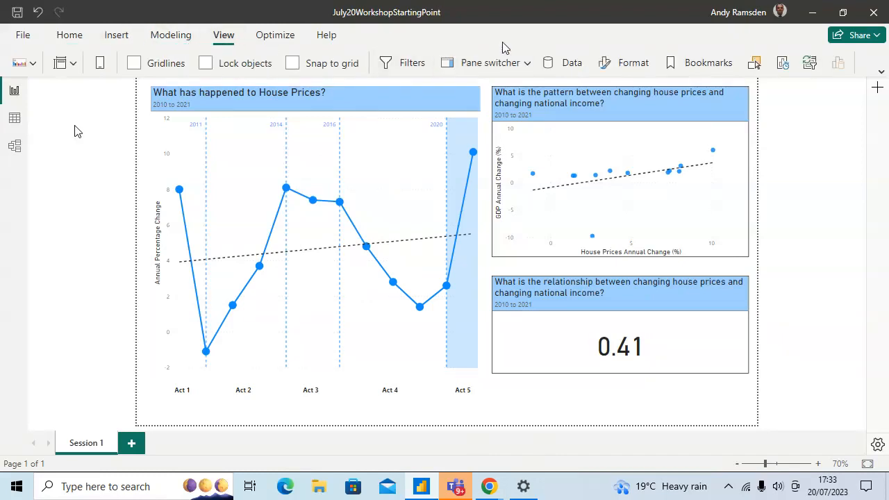
pyautogui.click(407, 64)
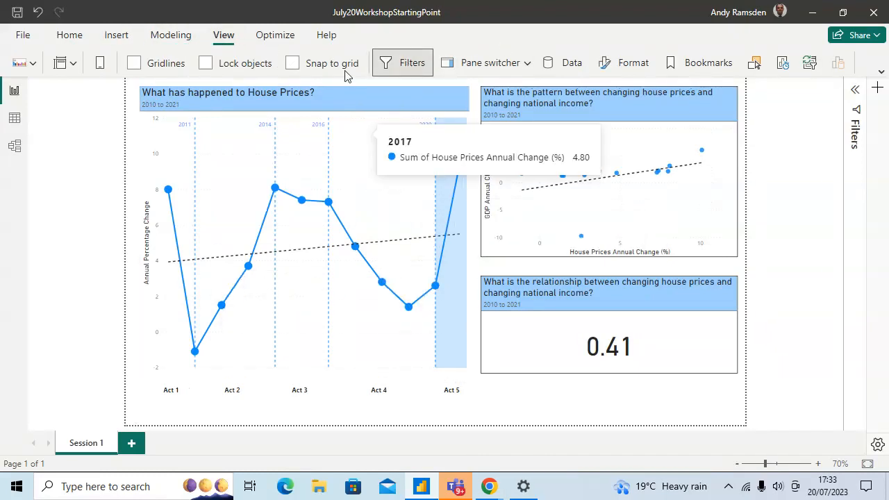
pyautogui.click(366, 103)
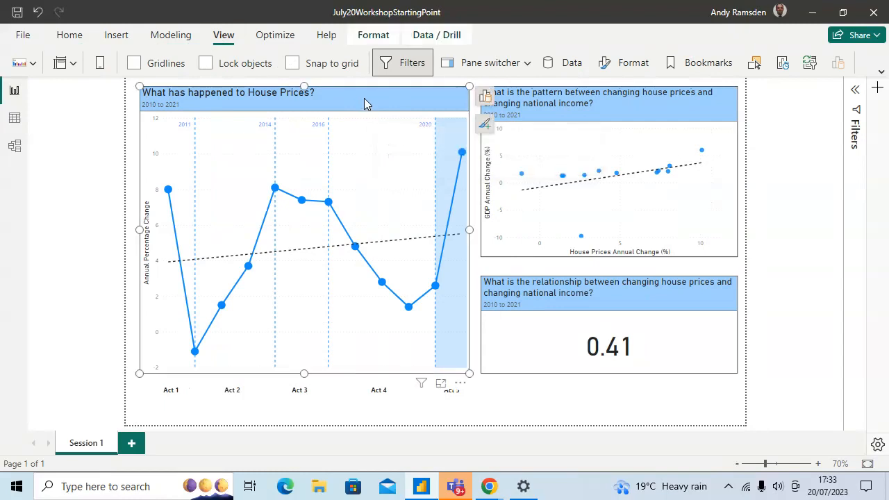
pyautogui.click(856, 89)
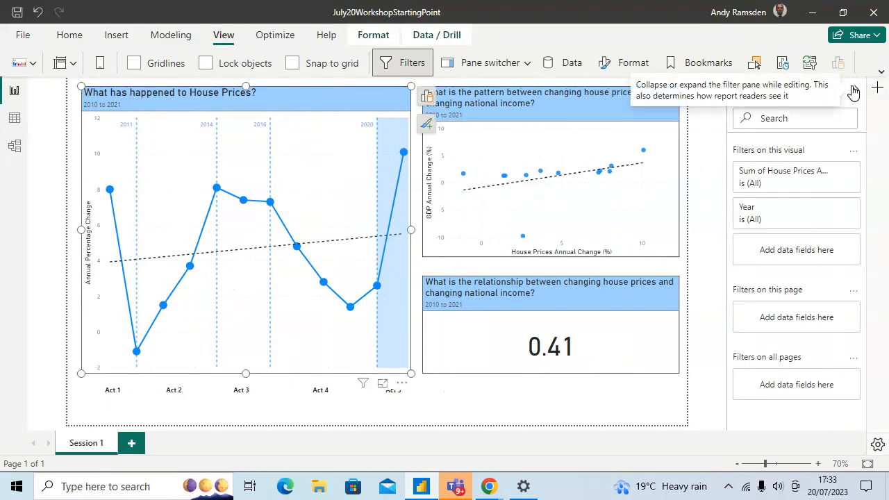
# Step: Try a Year filter of less than or equal to 2020 on the house prices line chart, and clear it
pyautogui.click(763, 214)
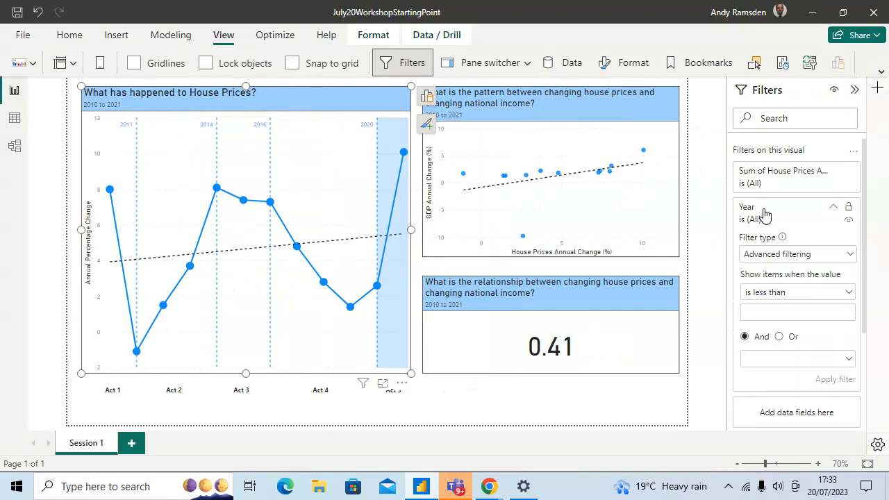
pyautogui.click(788, 295)
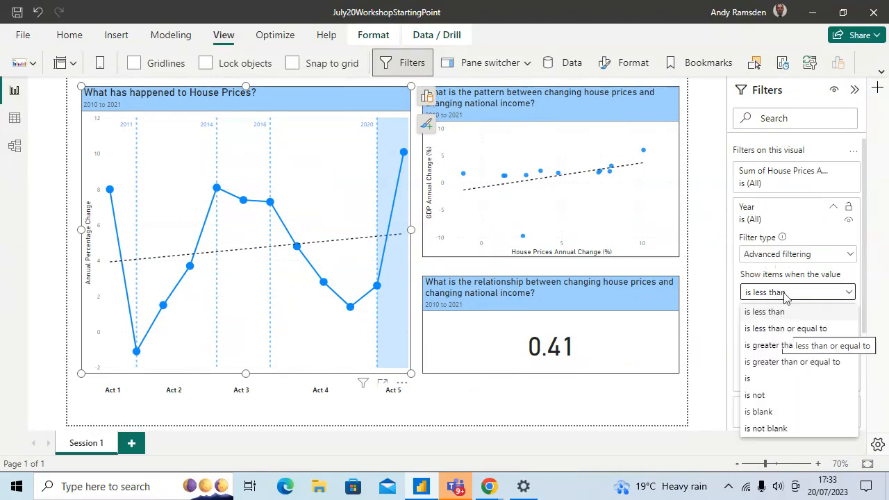
pyautogui.click(770, 330)
pyautogui.click(764, 313)
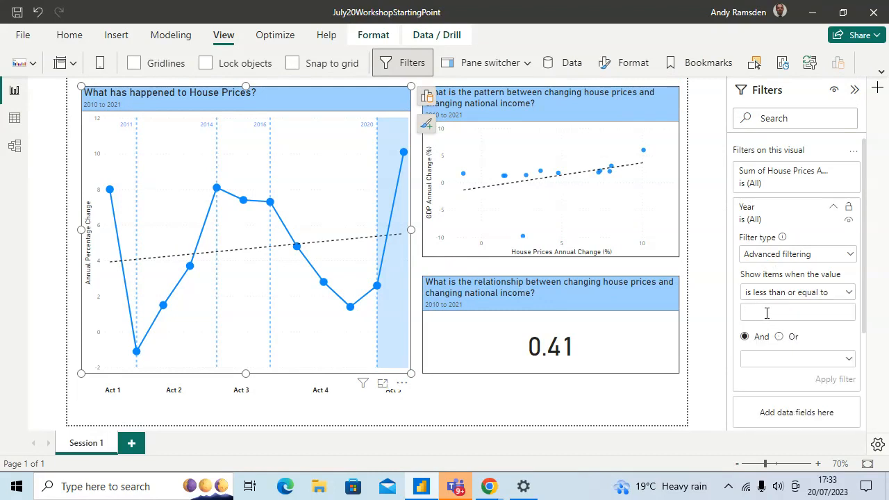
pyautogui.write('2020')
pyautogui.click(836, 380)
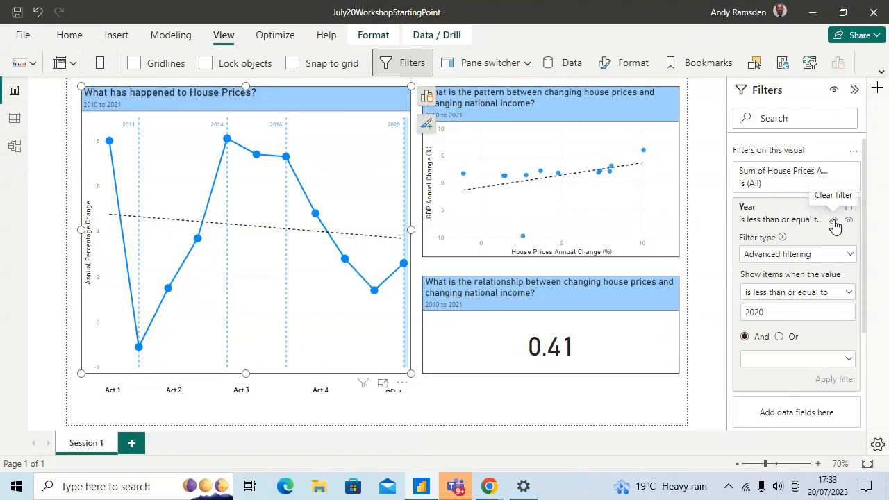
pyautogui.click(839, 221)
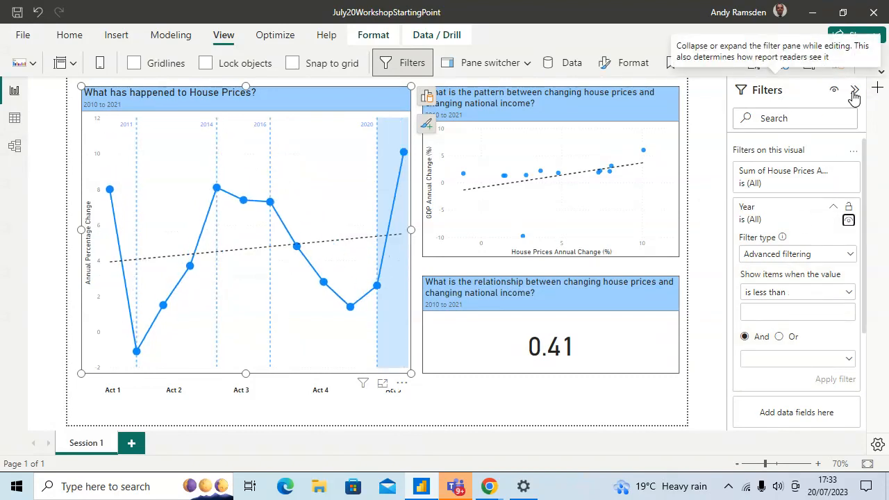
# Step: Examine which fields and filter types are available for the house price and GDP scatter chart and the relationship card
pyautogui.click(624, 208)
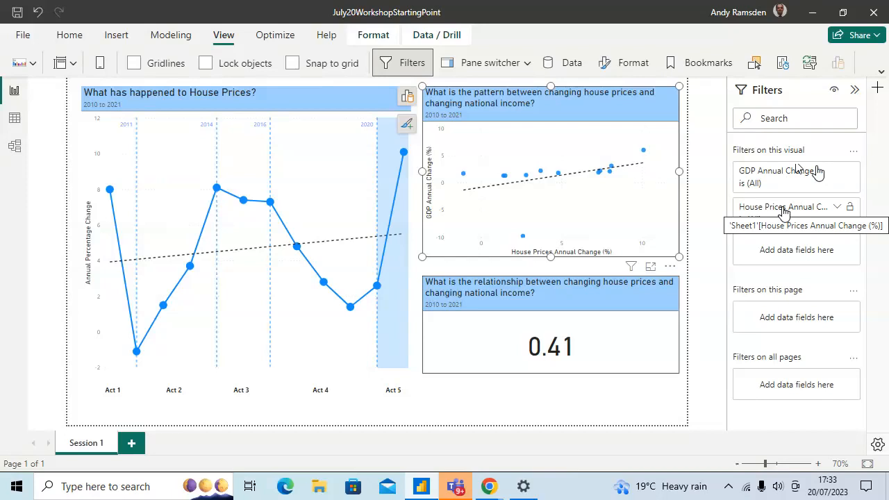
pyautogui.click(784, 180)
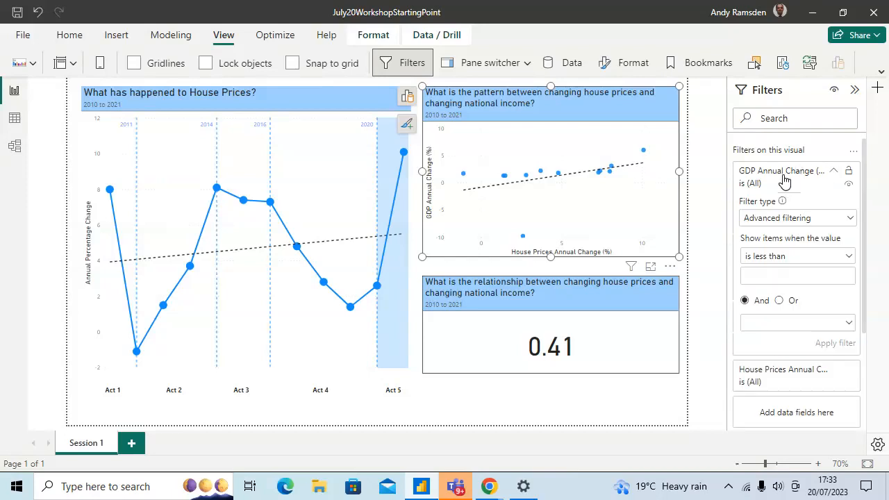
pyautogui.click(783, 220)
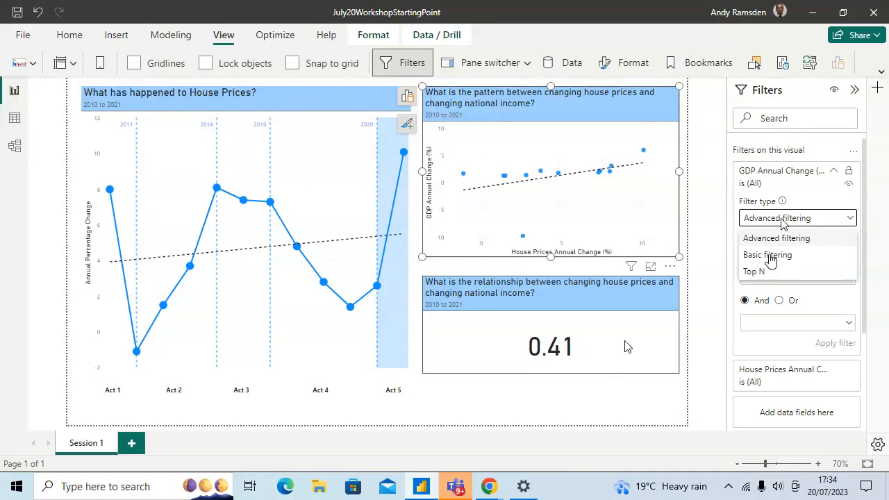
pyautogui.click(782, 238)
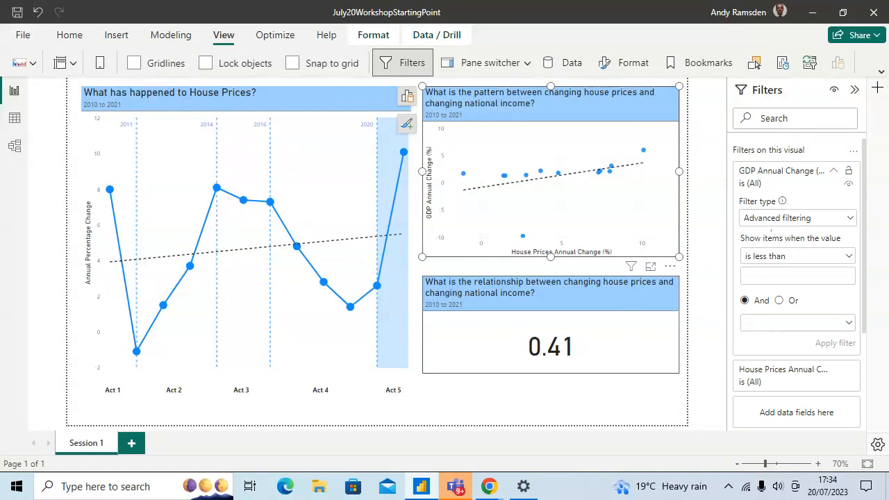
pyautogui.click(568, 345)
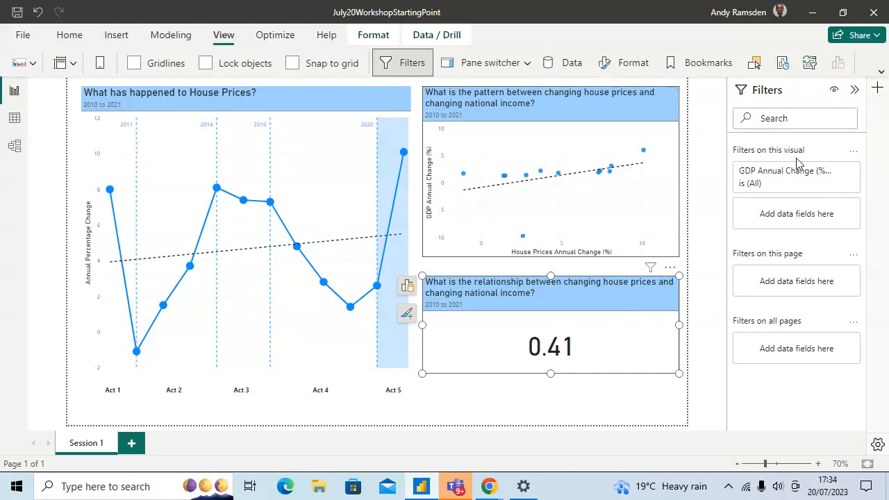
pyautogui.click(785, 177)
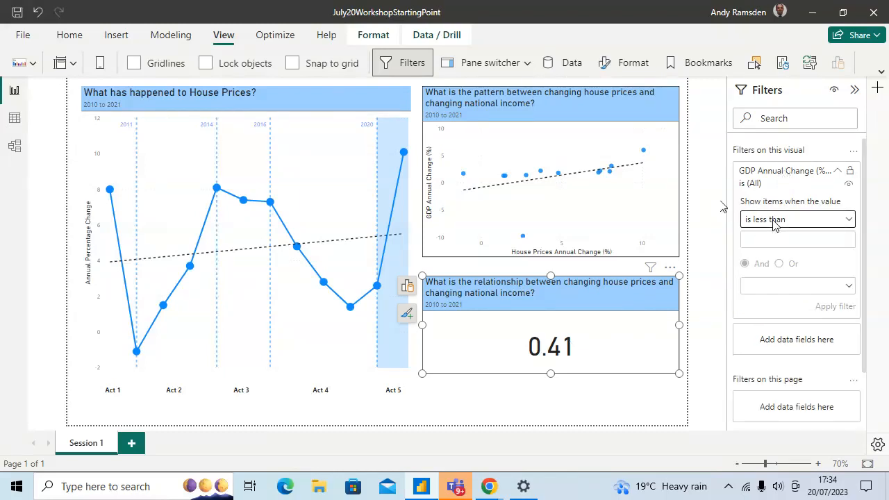
pyautogui.click(564, 417)
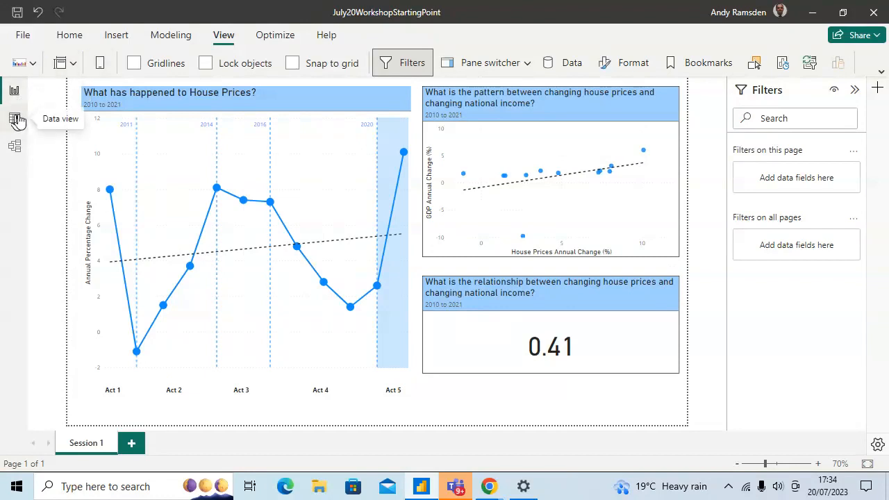
# Step: Review the Sheet1 data table again, and hide the Filters pane from the report
pyautogui.click(858, 92)
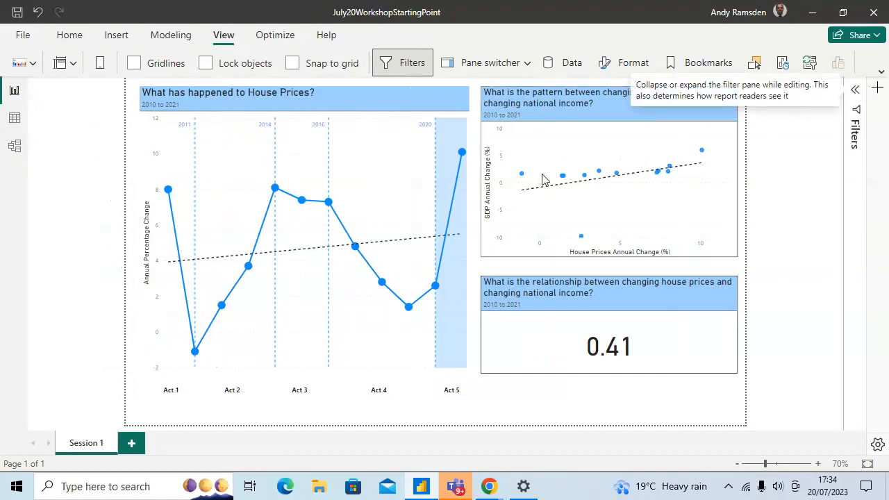
pyautogui.click(14, 120)
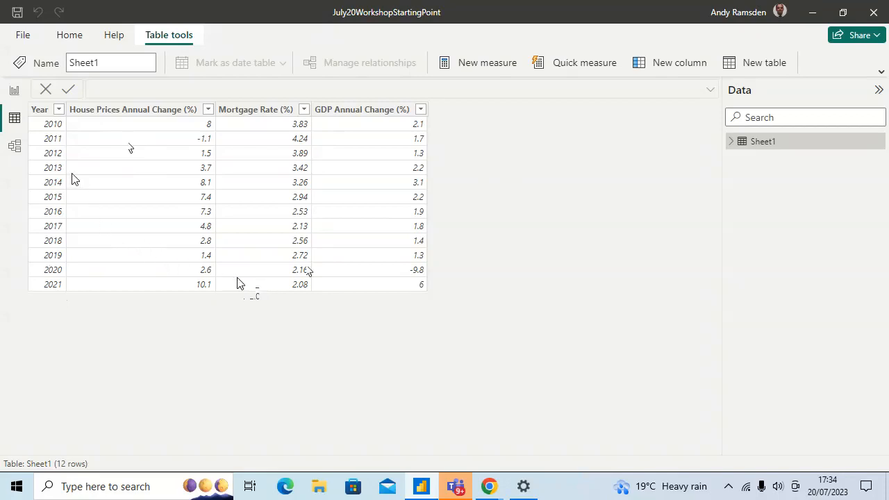
pyautogui.click(14, 92)
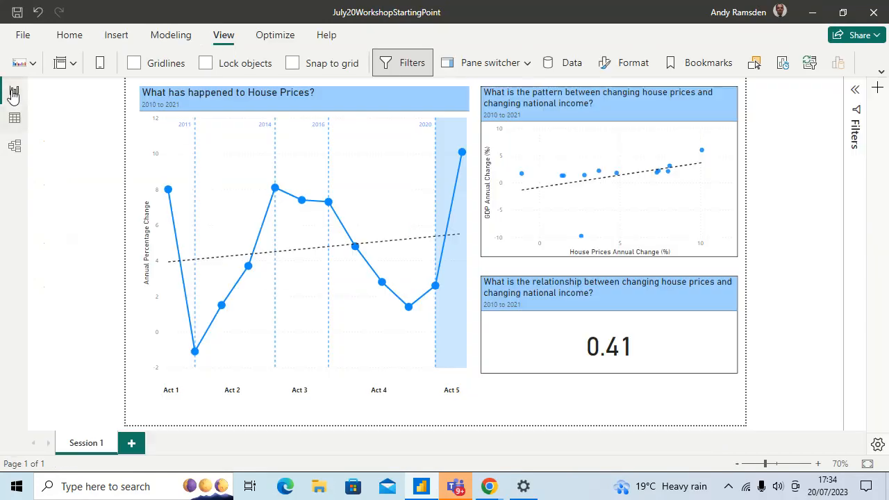
pyautogui.click(381, 64)
# Step: Open the Power Query Editor and enlarge its window to show more of the data
pyautogui.click(70, 38)
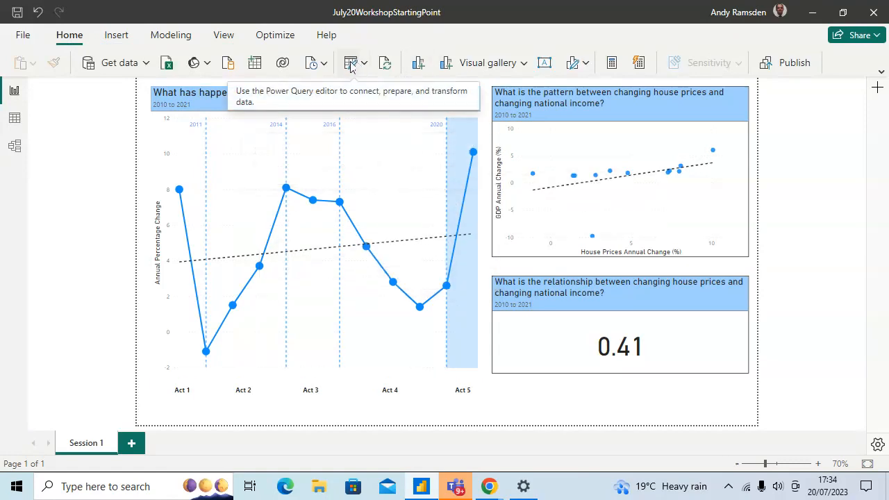
pyautogui.click(351, 61)
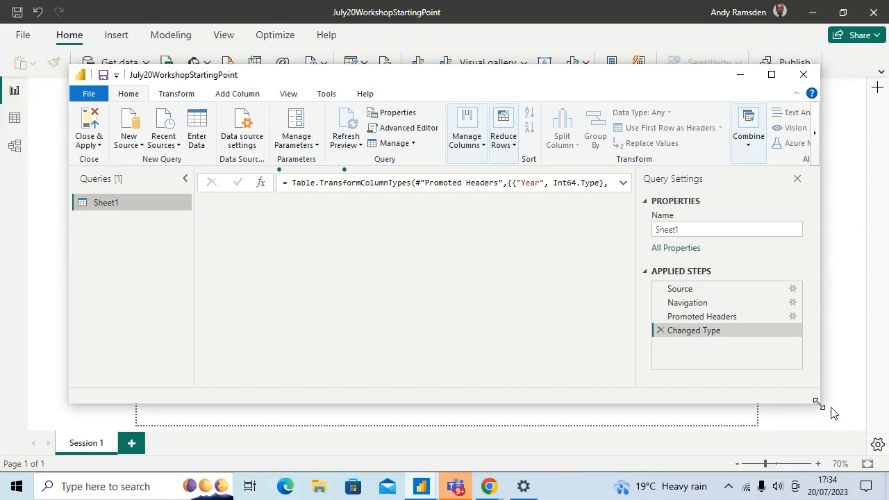
pyautogui.moveTo(818, 404); pyautogui.dragTo(851, 428)
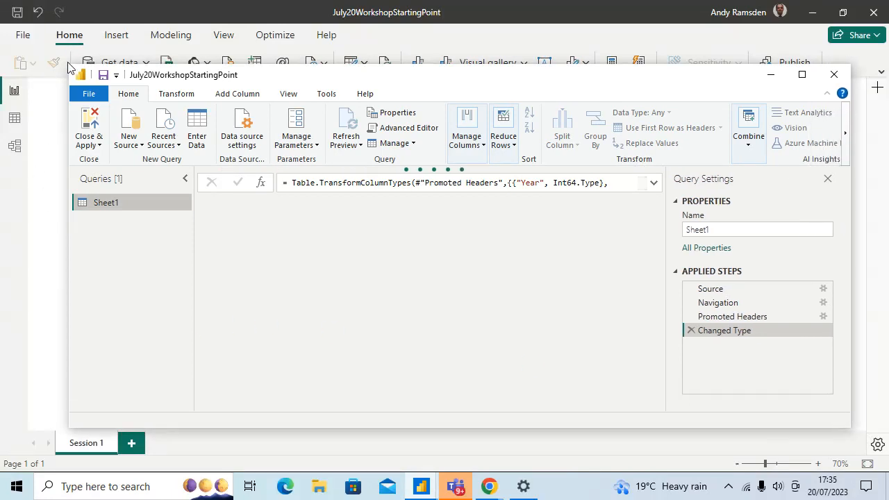
pyautogui.moveTo(69, 68); pyautogui.dragTo(23, 38)
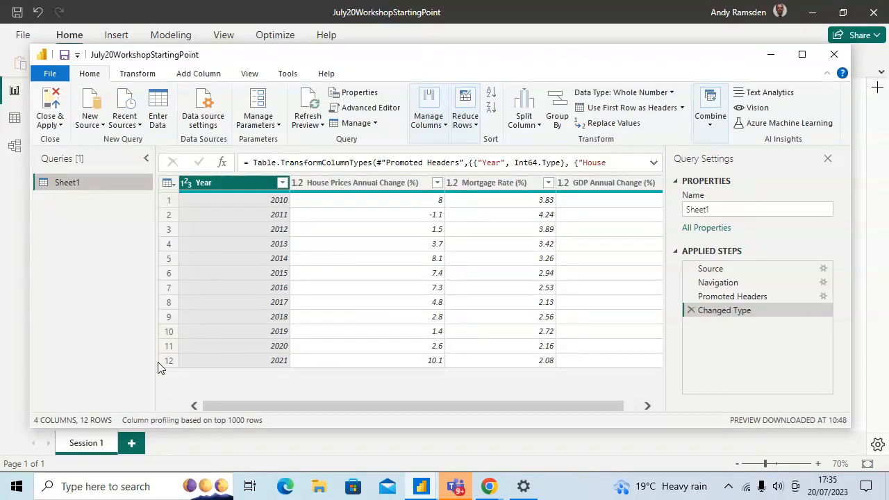
# Step: Rename the Sheet1 query as AllData
pyautogui.rightClick(65, 183)
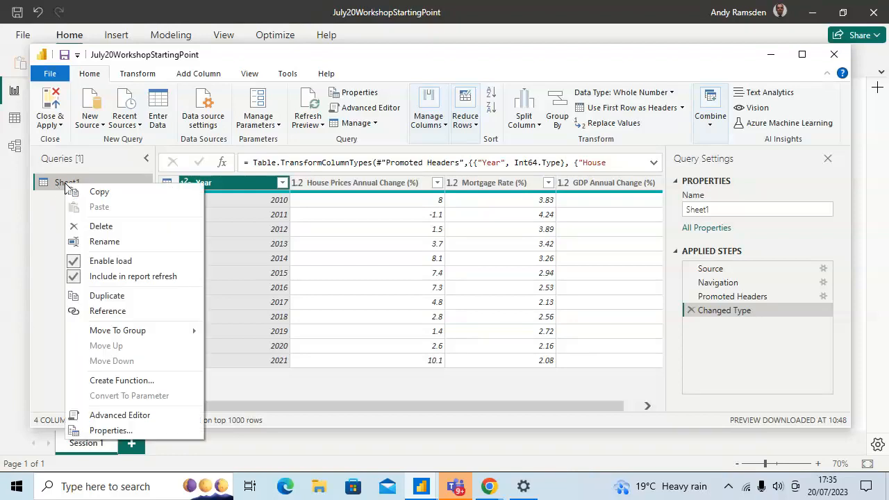
pyautogui.click(95, 244)
pyautogui.write('AllData')
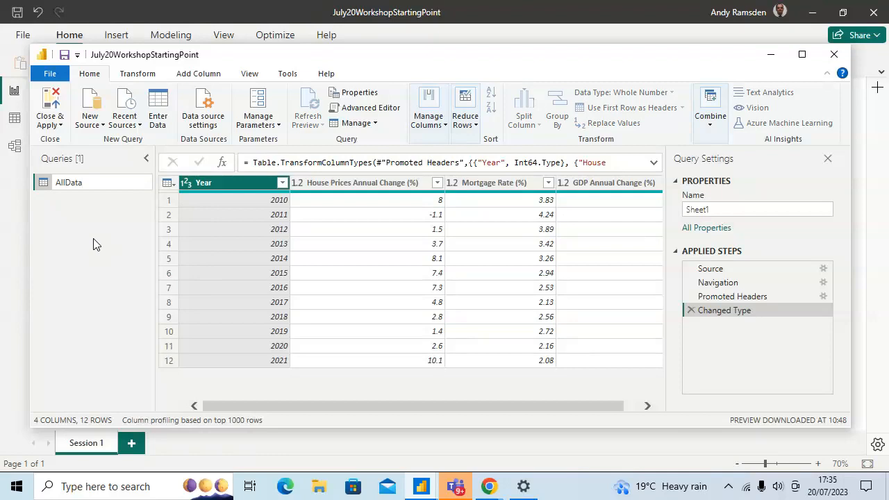
pyautogui.press('Return')
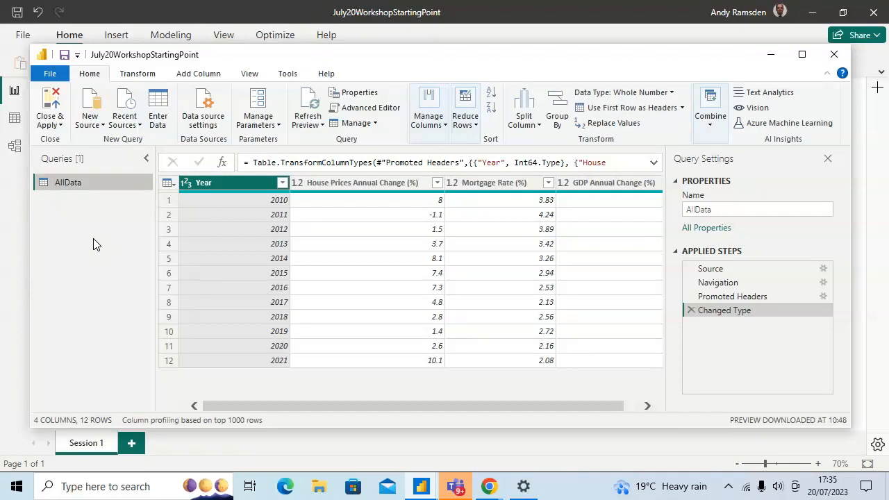
# Step: Duplicate the AllData query and name the copy DataPreCovid
pyautogui.rightClick(63, 186)
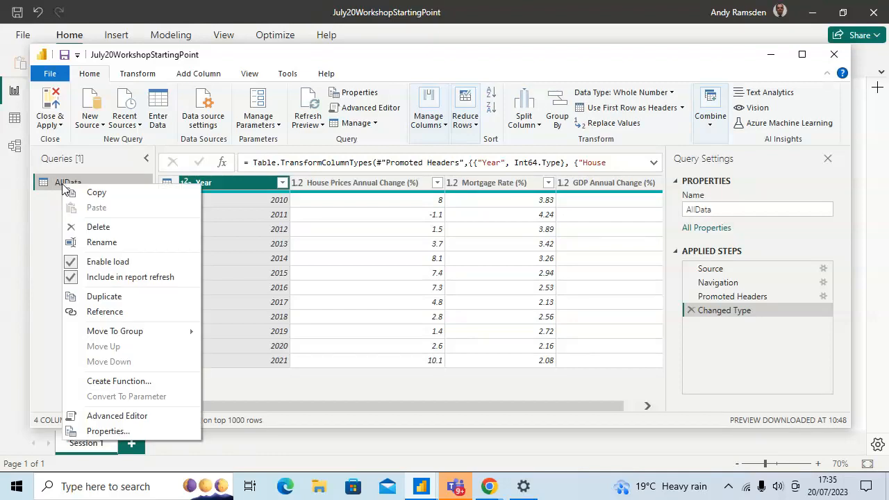
pyautogui.click(102, 296)
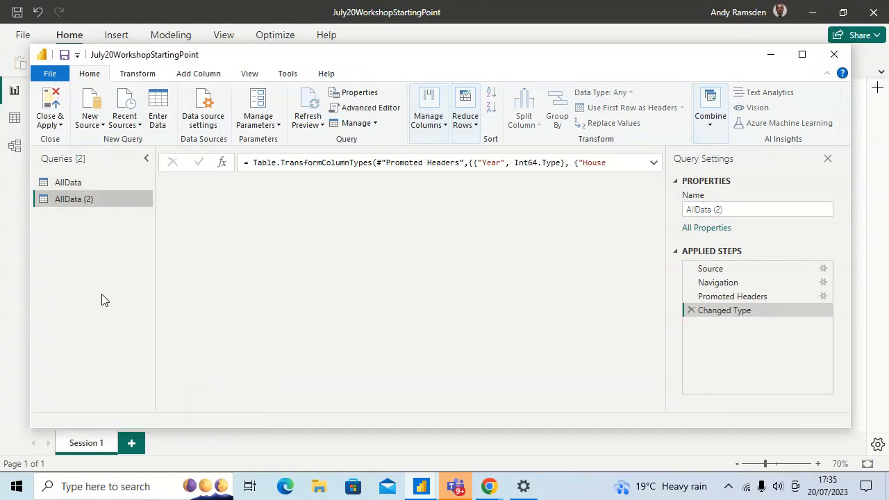
pyautogui.rightClick(64, 198)
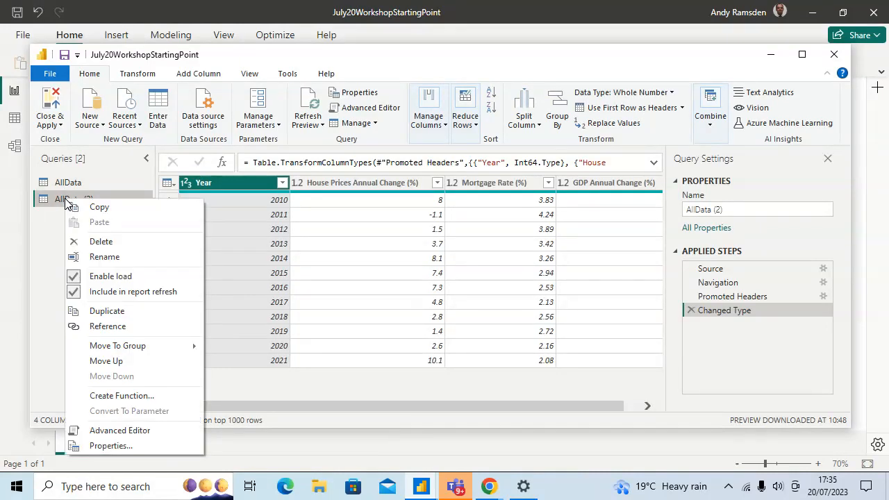
pyautogui.click(102, 257)
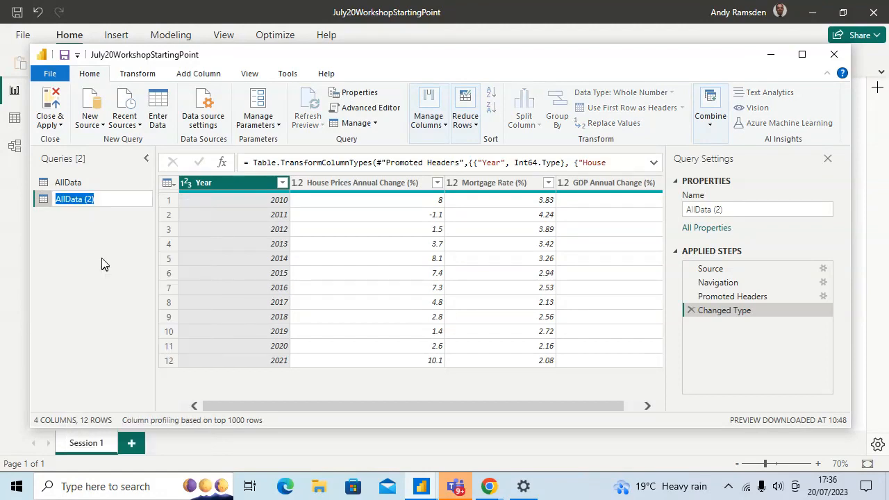
pyautogui.write('PreCovid')
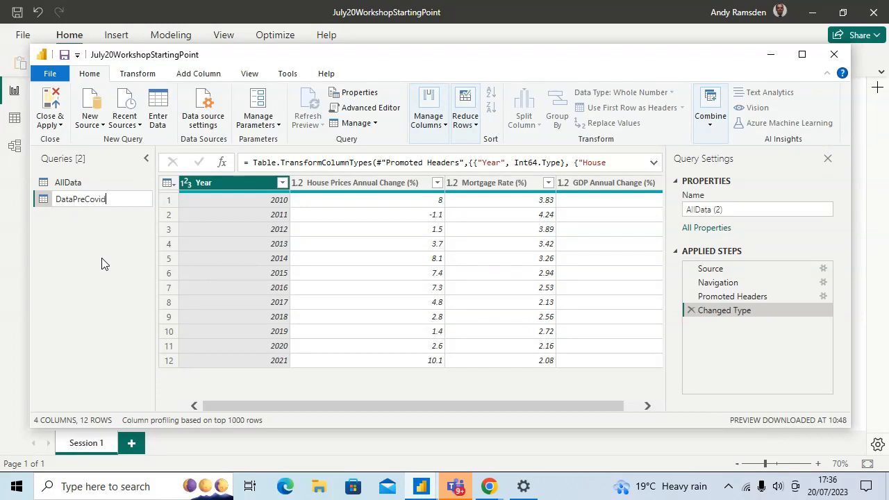
pyautogui.press('Return')
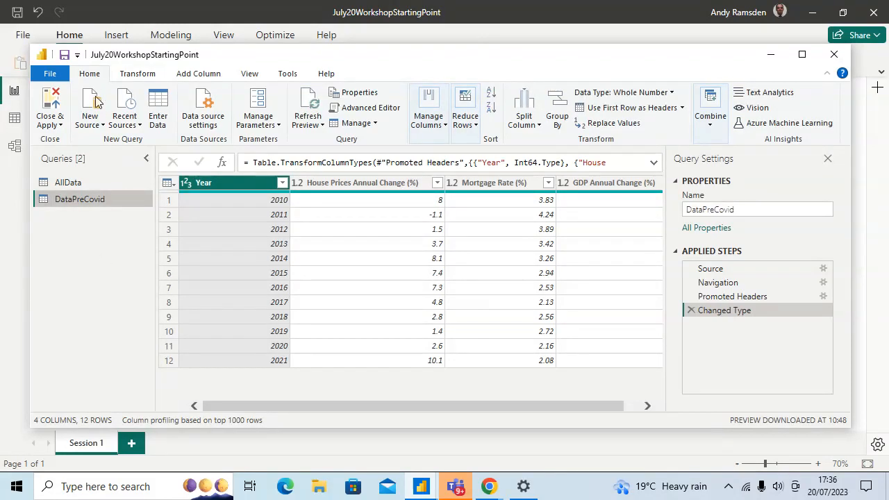
# Step: Try removing the bottom 2 rows of the DataPreCovid query, and delete the resulting applied step
pyautogui.click(466, 100)
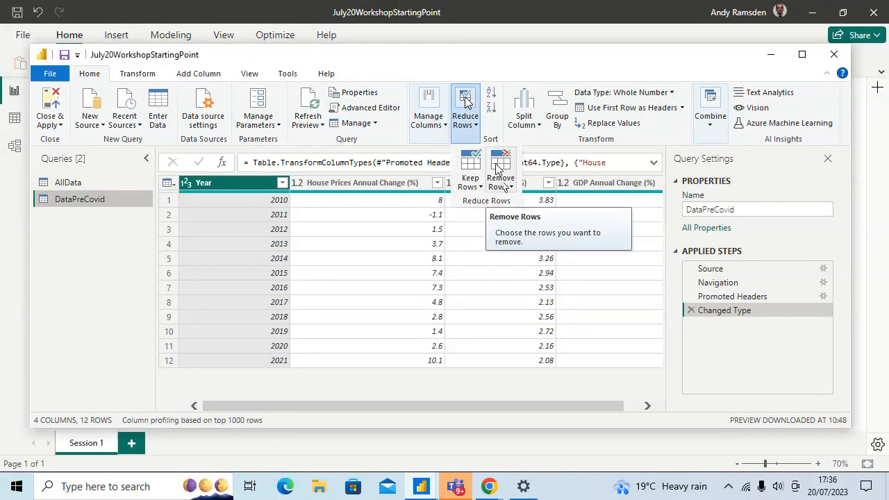
pyautogui.click(506, 187)
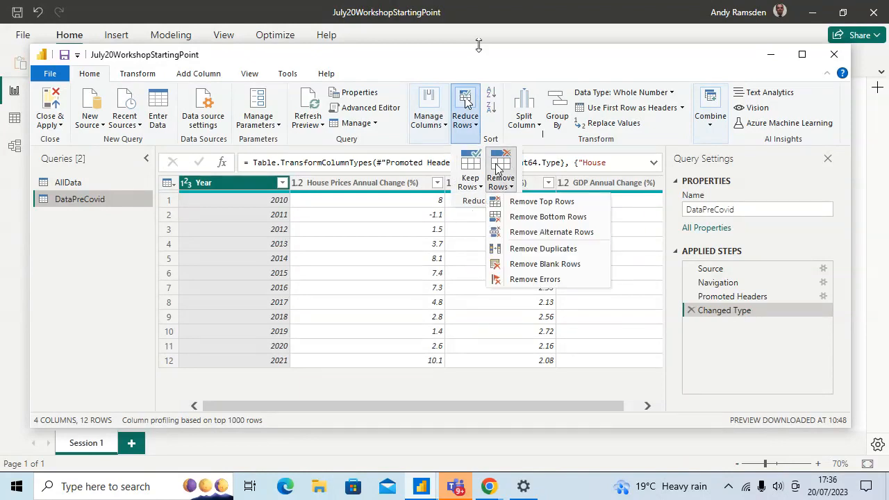
pyautogui.click(533, 217)
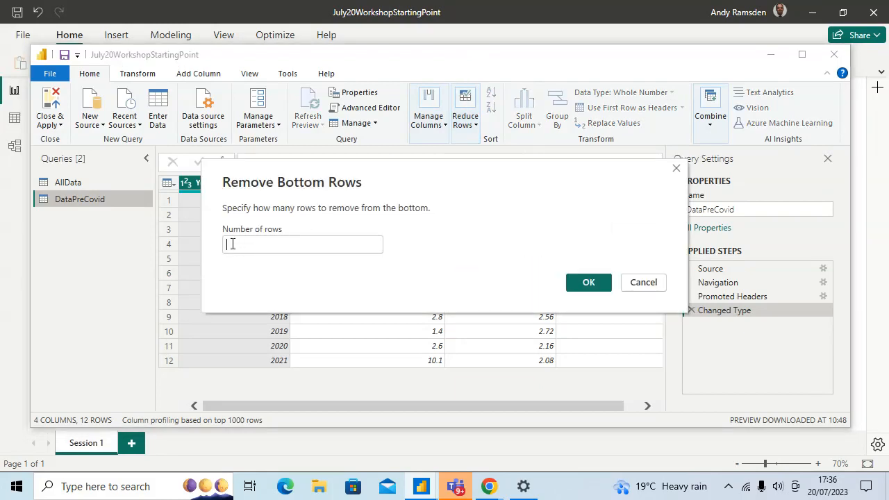
pyautogui.write('2')
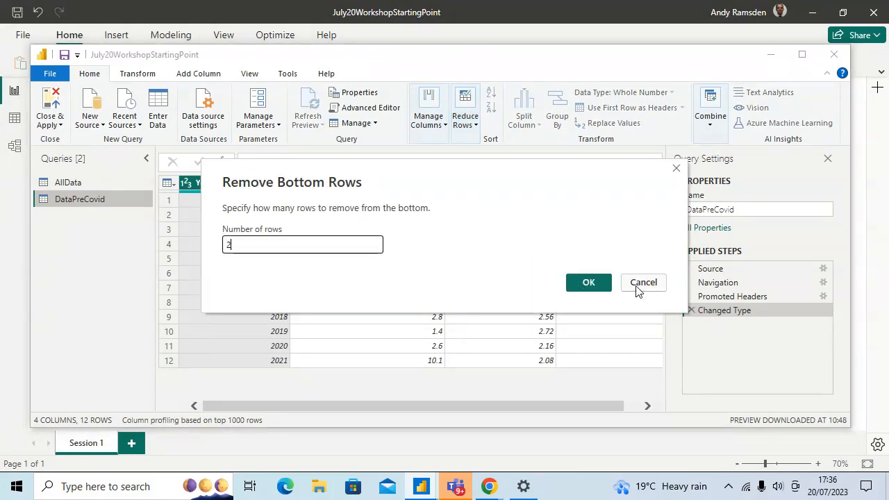
pyautogui.click(590, 283)
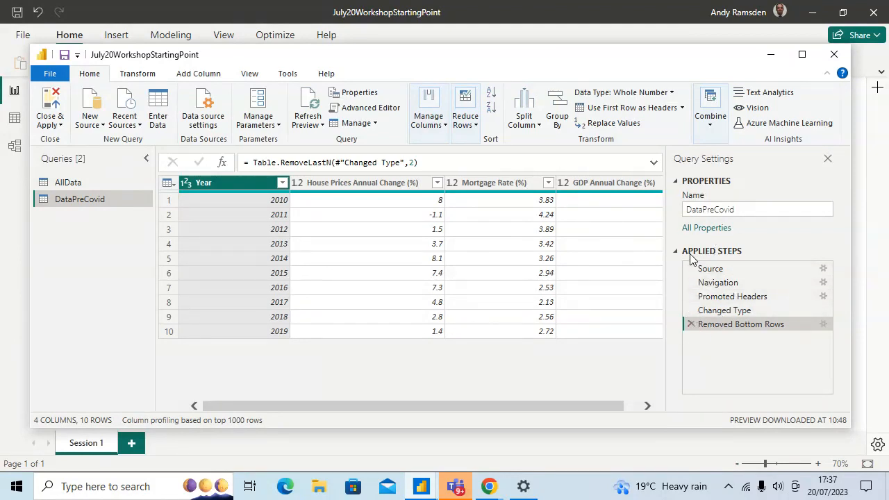
pyautogui.click(691, 325)
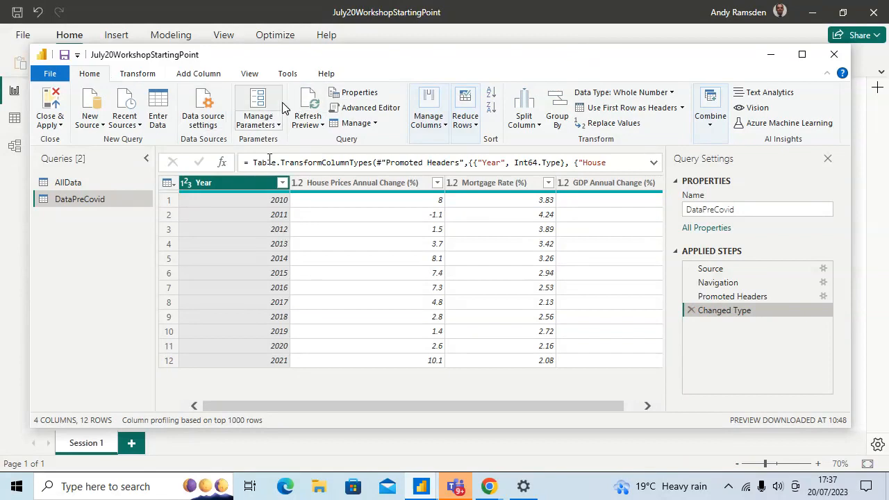
# Step: Remove the bottom 2 rows from the DataPreCovid query, and close the editor with the query changes applied
pyautogui.click(465, 104)
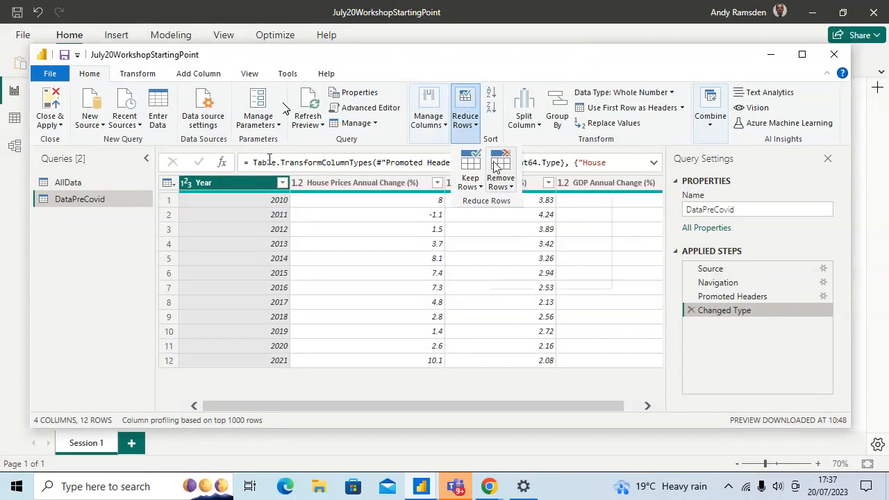
pyautogui.click(503, 183)
pyautogui.click(538, 217)
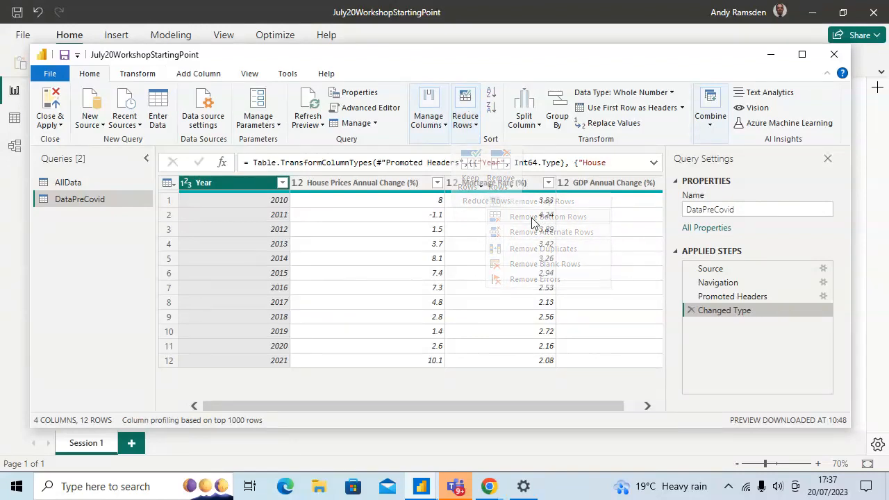
pyautogui.write('2')
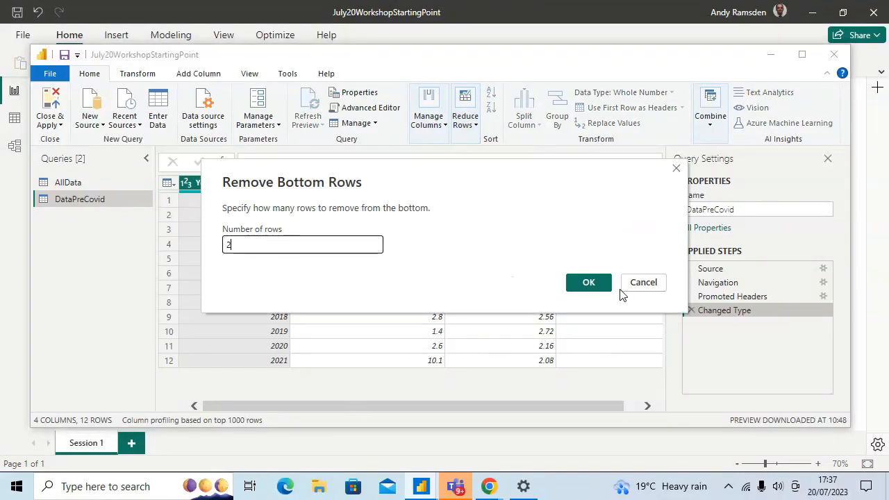
pyautogui.click(601, 284)
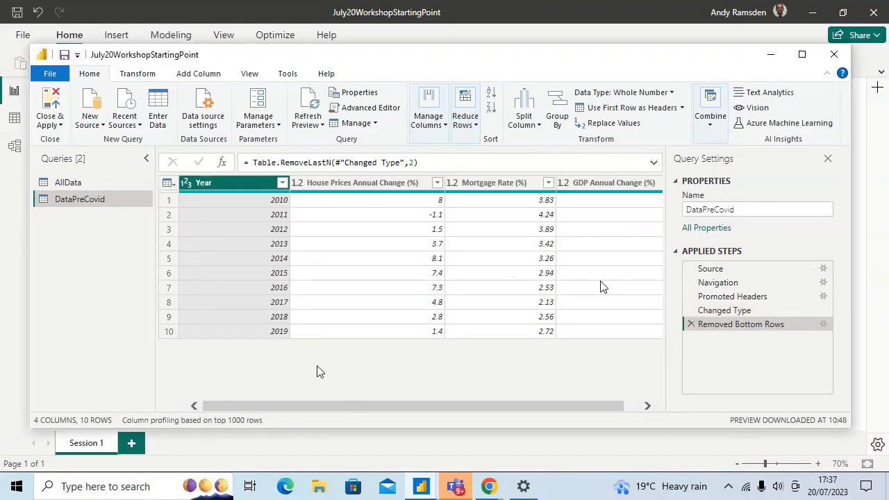
pyautogui.click(43, 105)
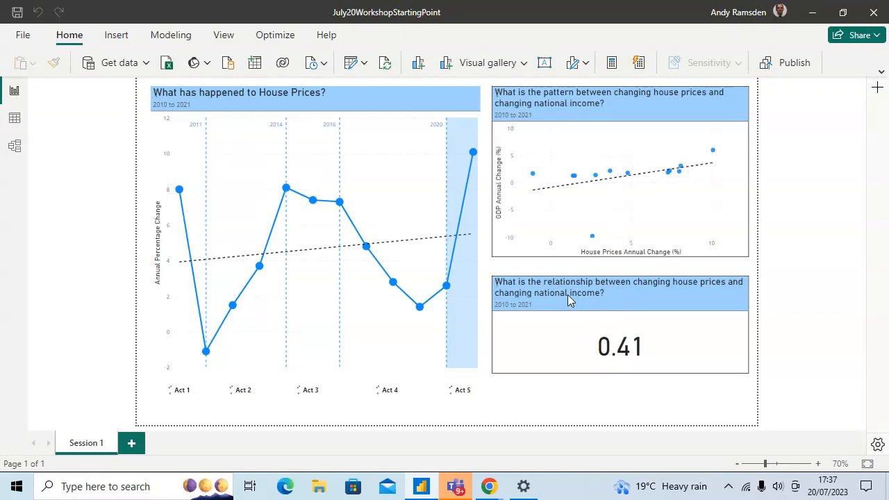
# Step: Review the loaded AllData and DataPreCovid tables, and return to the report view
pyautogui.click(15, 120)
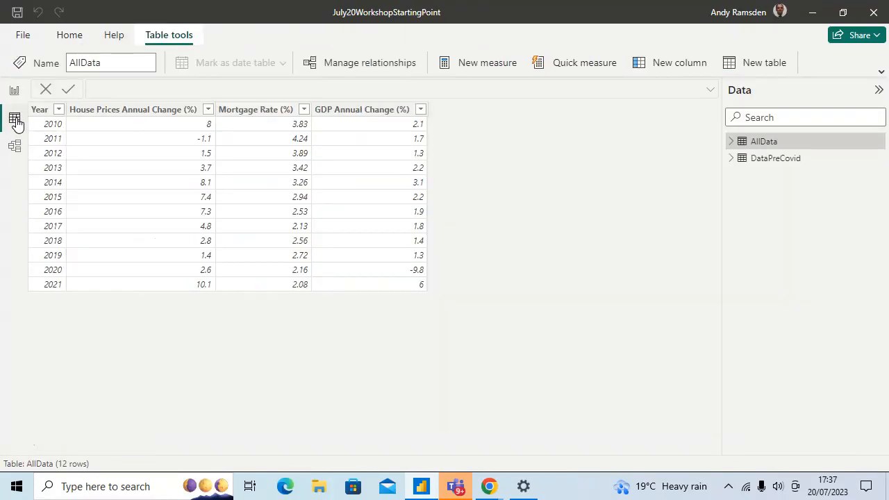
pyautogui.click(764, 165)
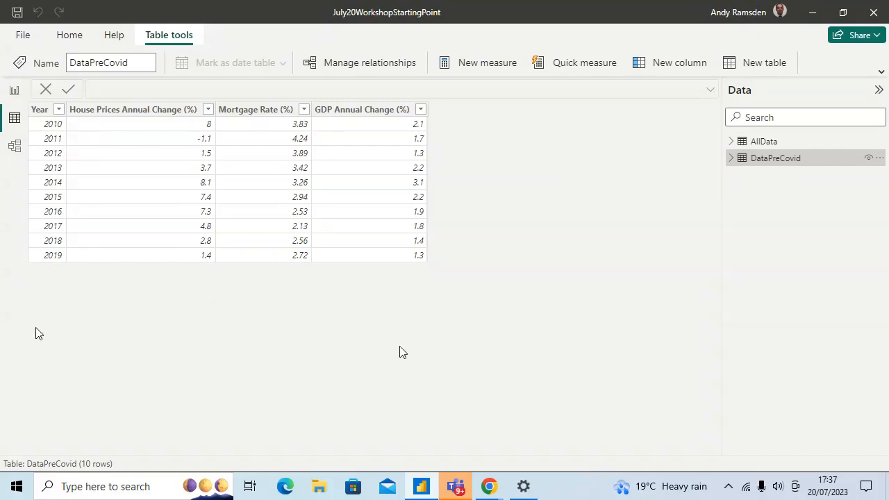
pyautogui.click(14, 91)
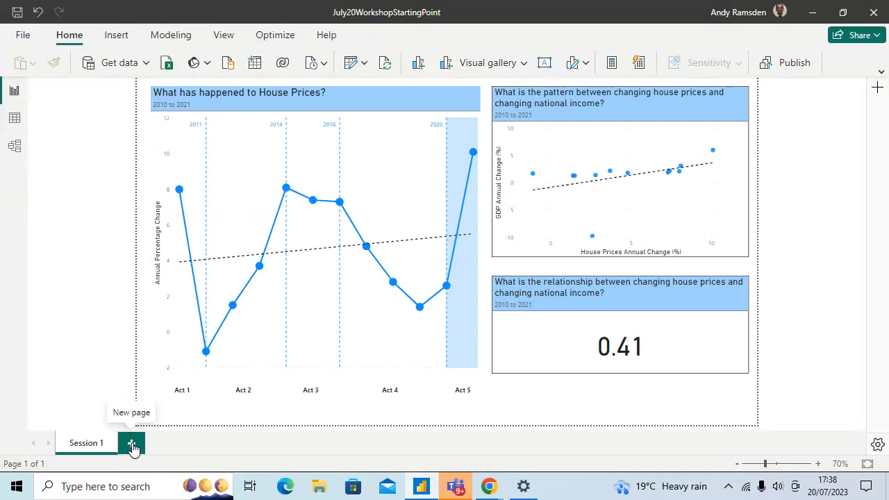
# Step: Add a new report page and insert an empty scatter chart on it
pyautogui.click(132, 444)
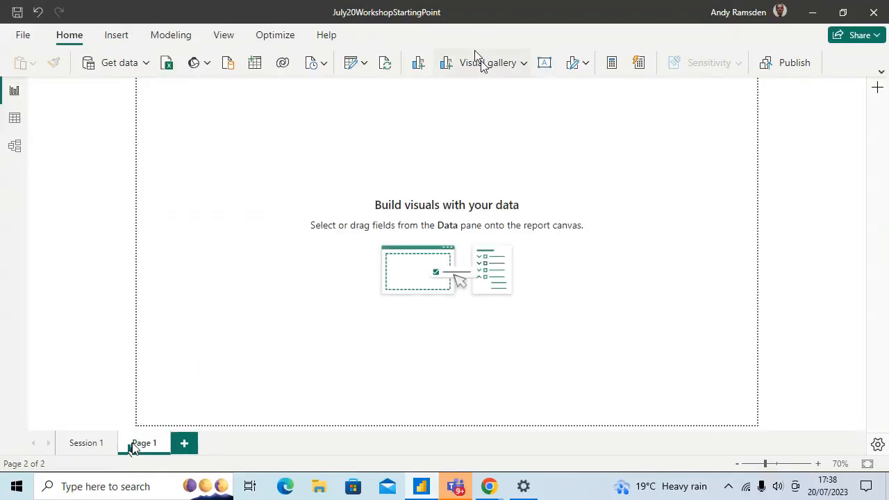
pyautogui.click(480, 61)
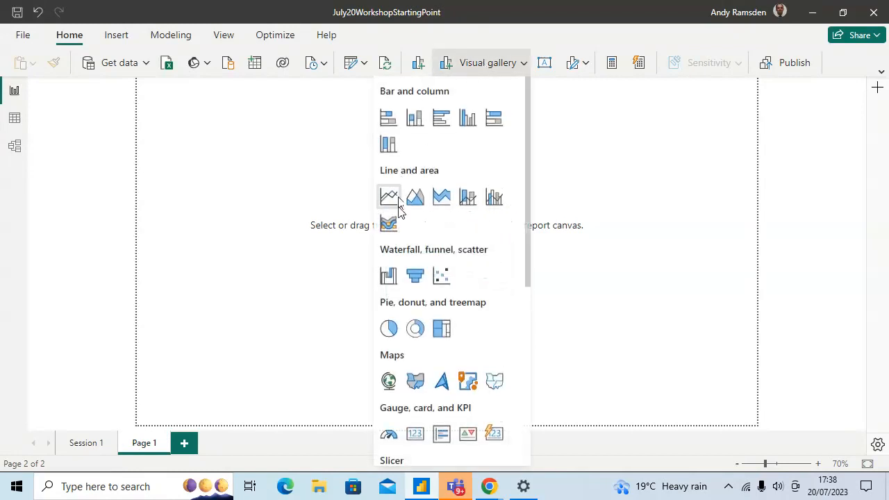
pyautogui.click(442, 276)
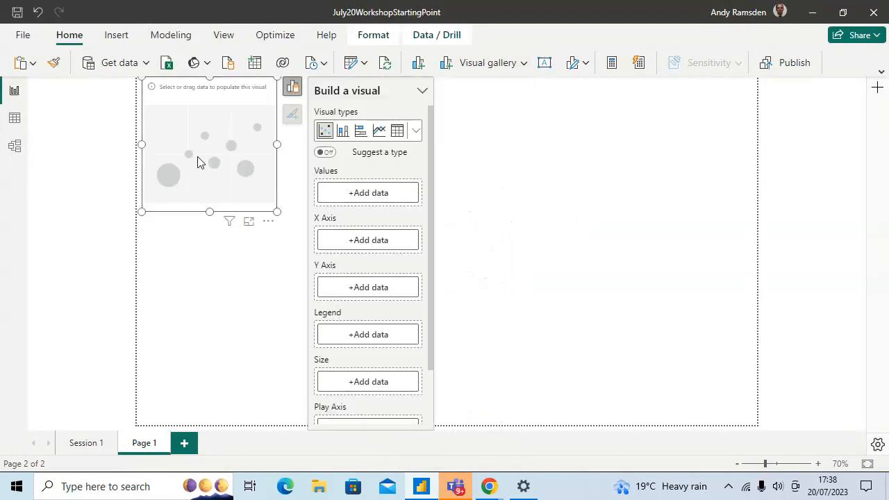
# Step: Show the Data pane and plot DataPreCovid's House Prices Annual Change (%) on the scatter chart's X axis and GDP Annual Change (%) on its Y axis
pyautogui.click(218, 34)
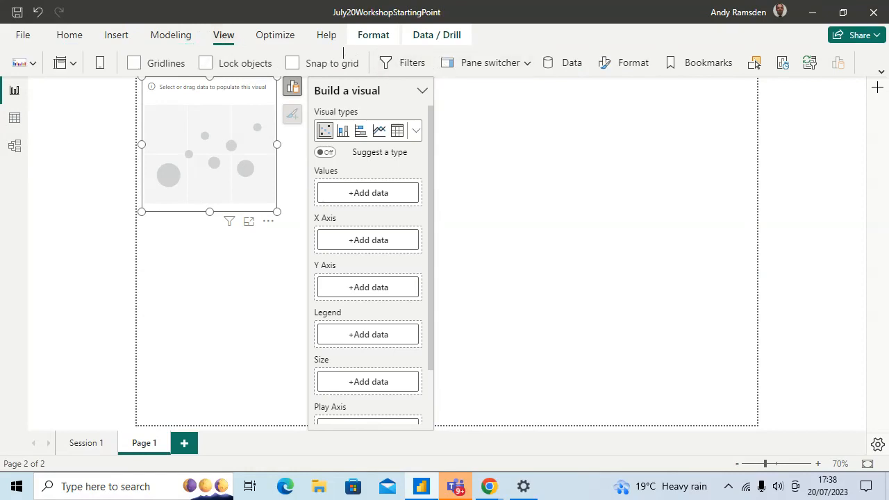
pyautogui.click(571, 66)
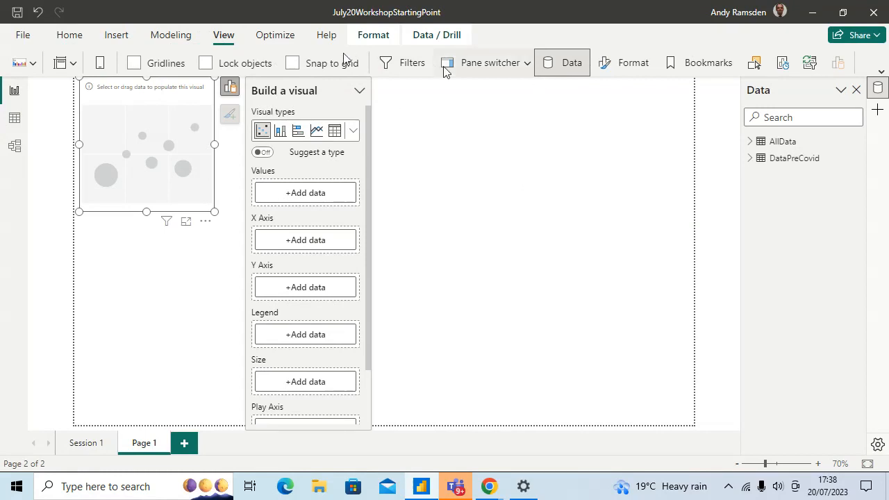
pyautogui.click(64, 36)
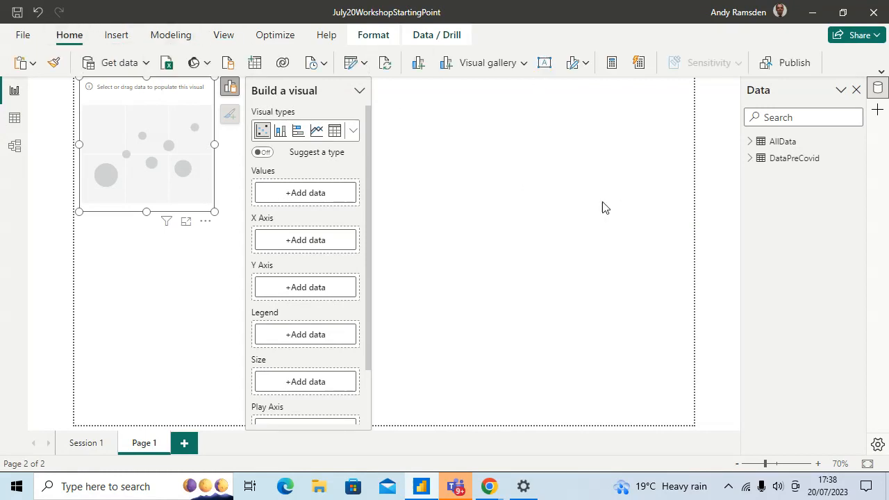
pyautogui.click(750, 160)
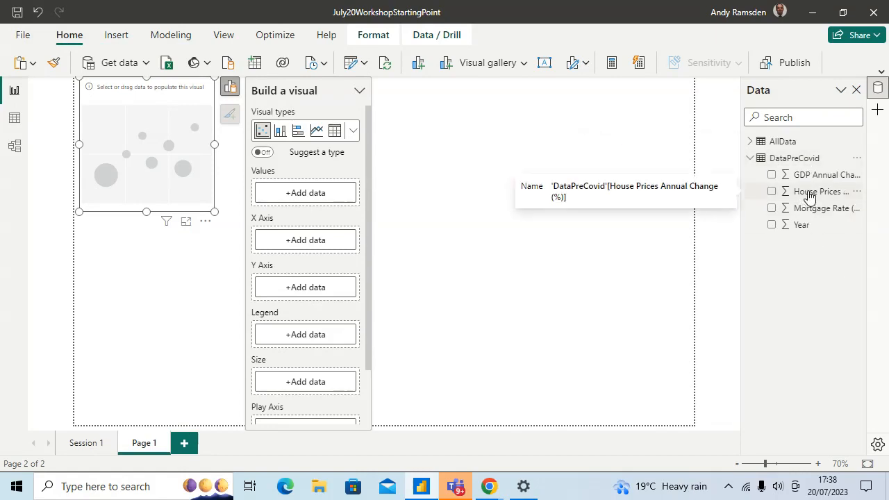
pyautogui.moveTo(810, 197); pyautogui.dragTo(315, 241)
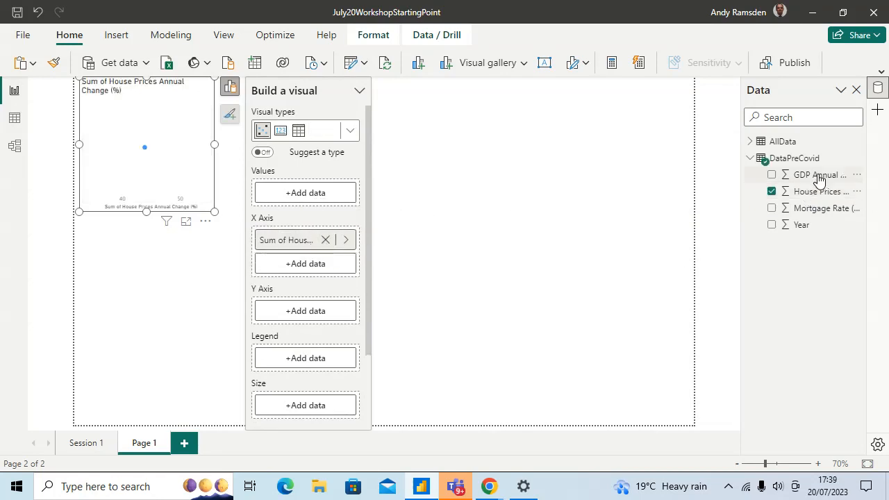
pyautogui.moveTo(819, 179); pyautogui.dragTo(327, 316)
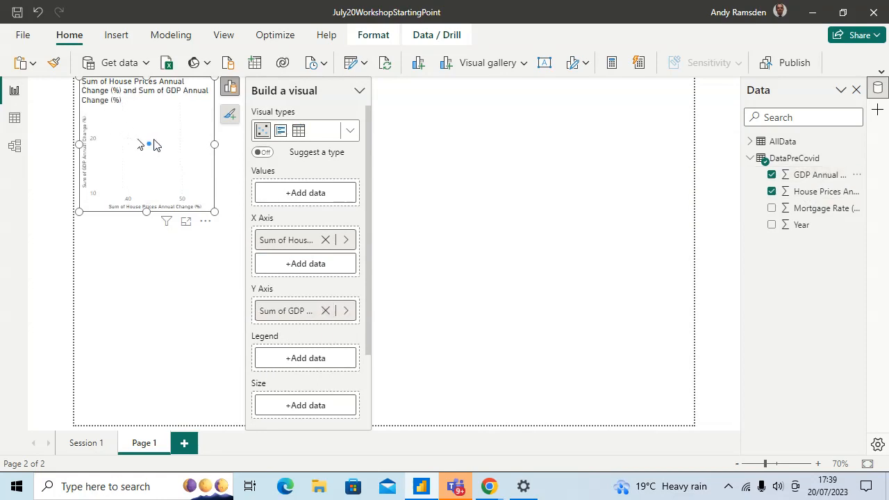
# Step: Set both the X-axis and Y-axis fields of the scatter chart to Don't summarize
pyautogui.click(346, 241)
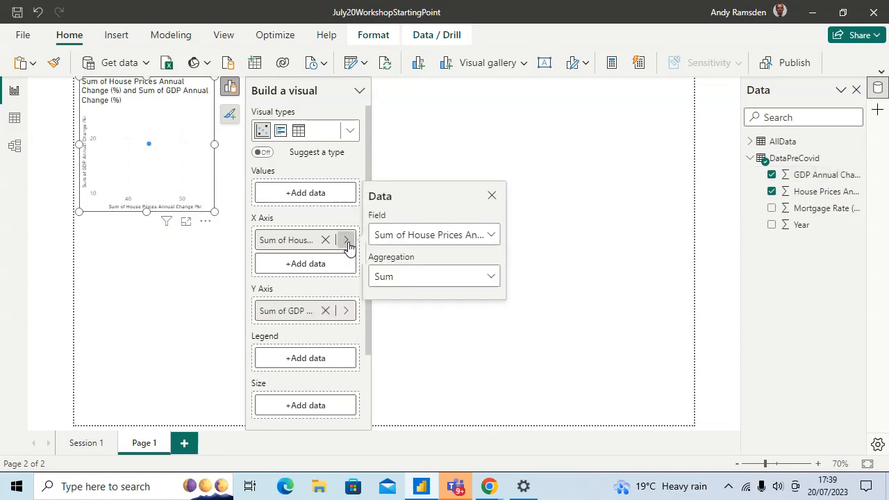
pyautogui.click(408, 276)
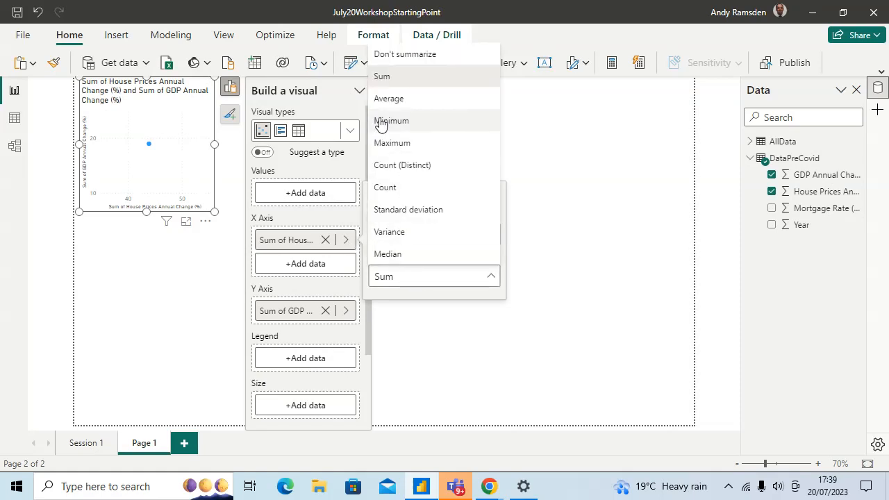
pyautogui.click(406, 56)
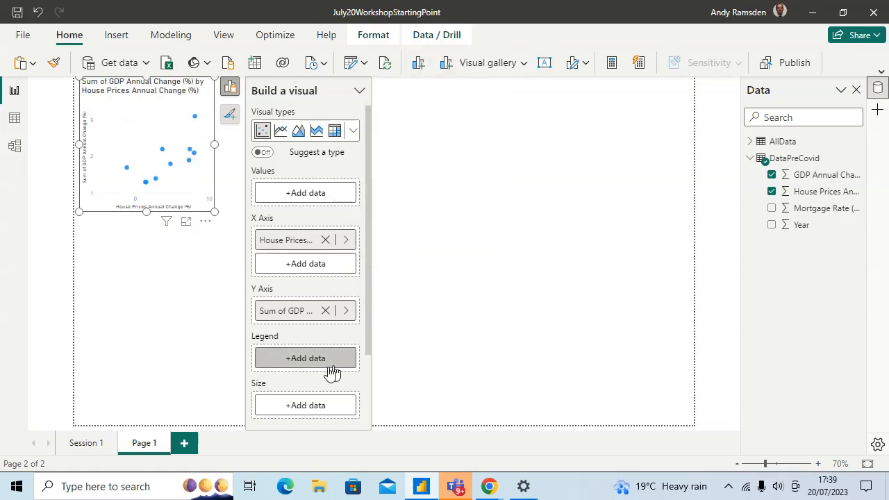
pyautogui.click(346, 310)
pyautogui.click(415, 353)
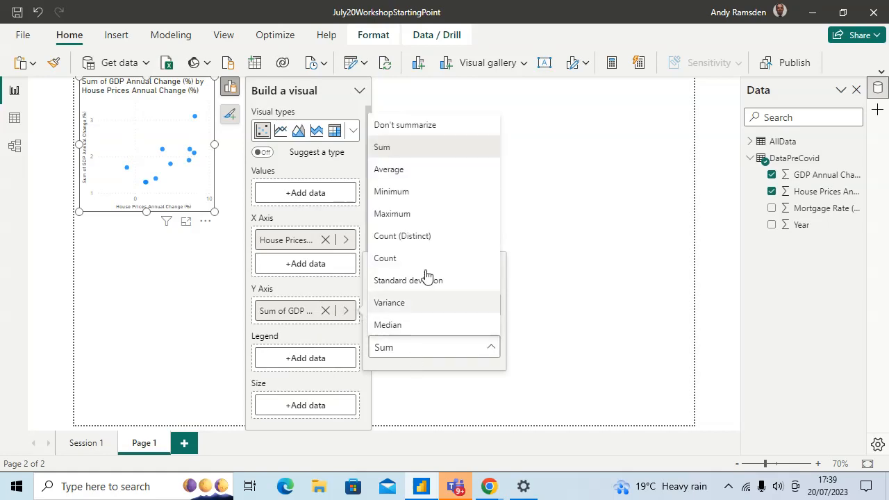
pyautogui.click(400, 132)
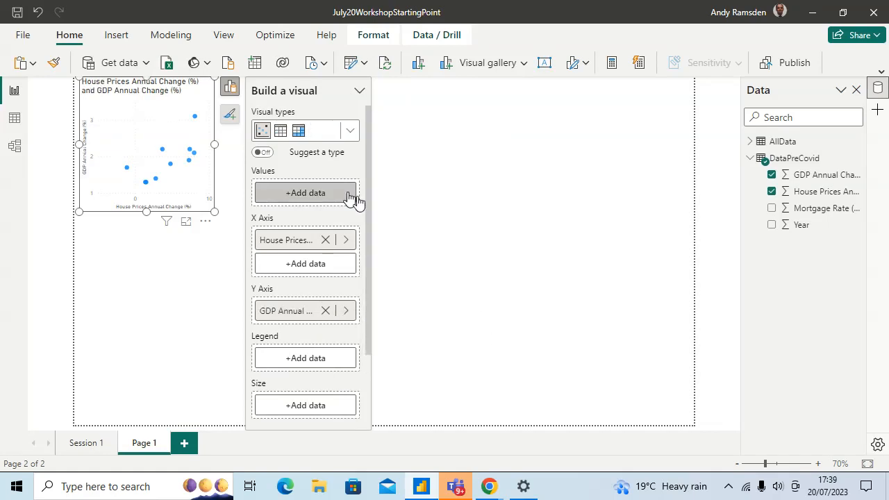
pyautogui.click(470, 223)
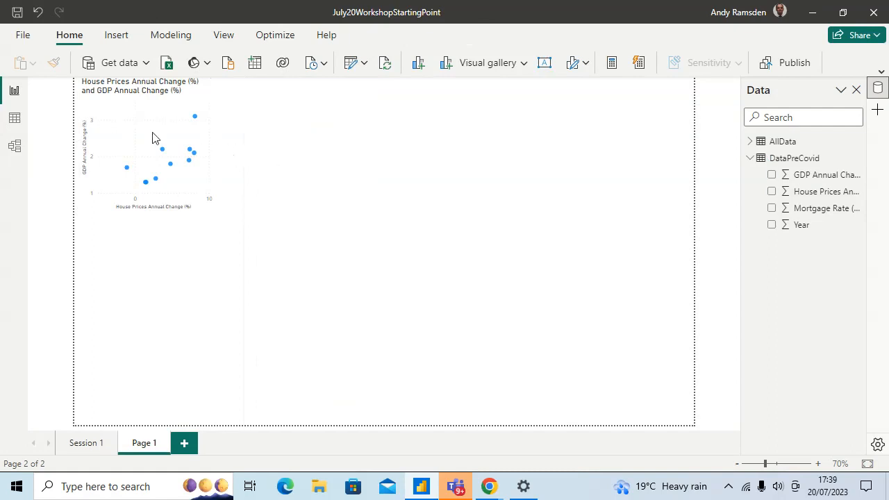
# Step: Add a trend line to the pre-Covid scatter chart
pyautogui.click(202, 134)
pyautogui.click(230, 114)
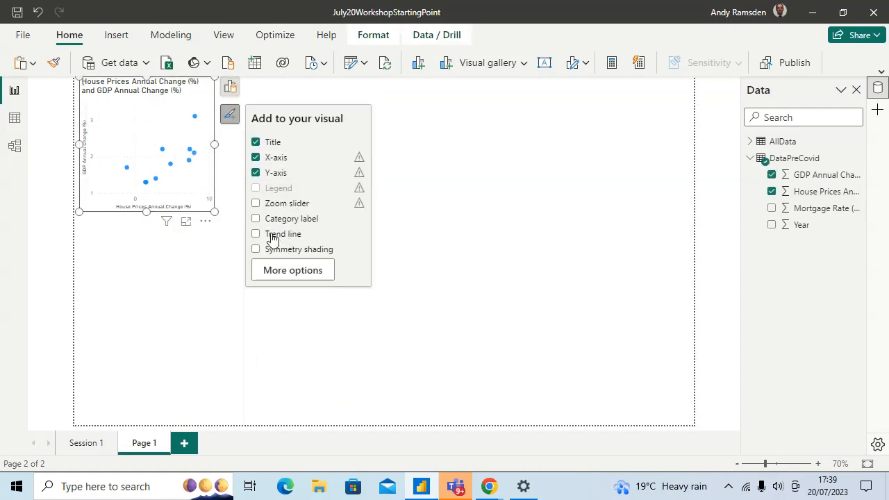
pyautogui.click(256, 234)
pyautogui.click(194, 280)
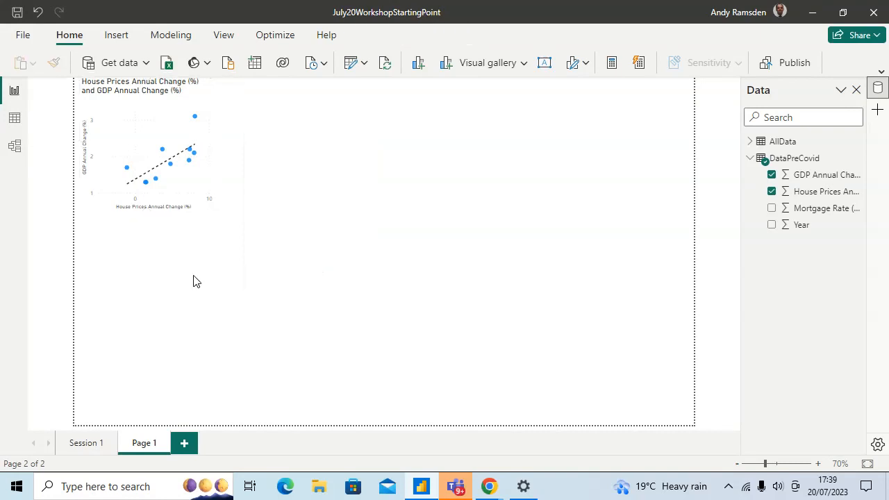
# Step: Enlarge the pre-Covid scatter chart and shift it slightly inward from the page's upper-left corner
pyautogui.click(197, 198)
pyautogui.moveTo(212, 208); pyautogui.dragTo(318, 286)
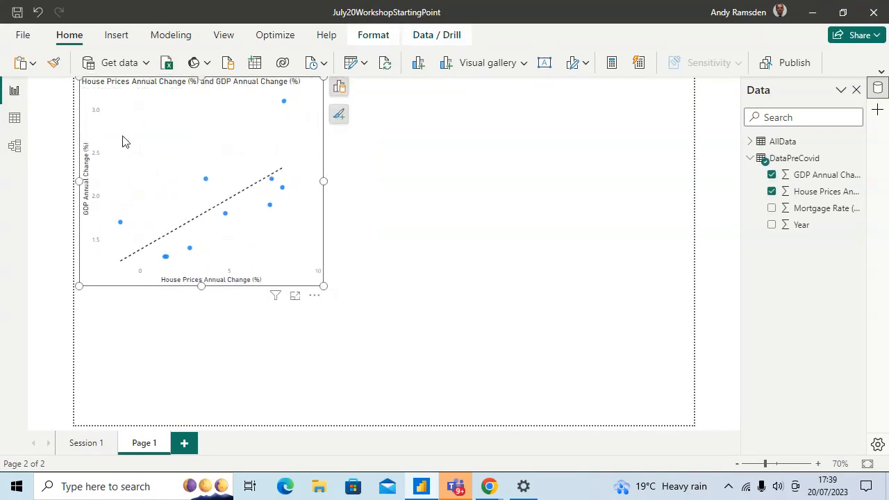
pyautogui.moveTo(123, 141); pyautogui.dragTo(141, 147)
pyautogui.click(336, 371)
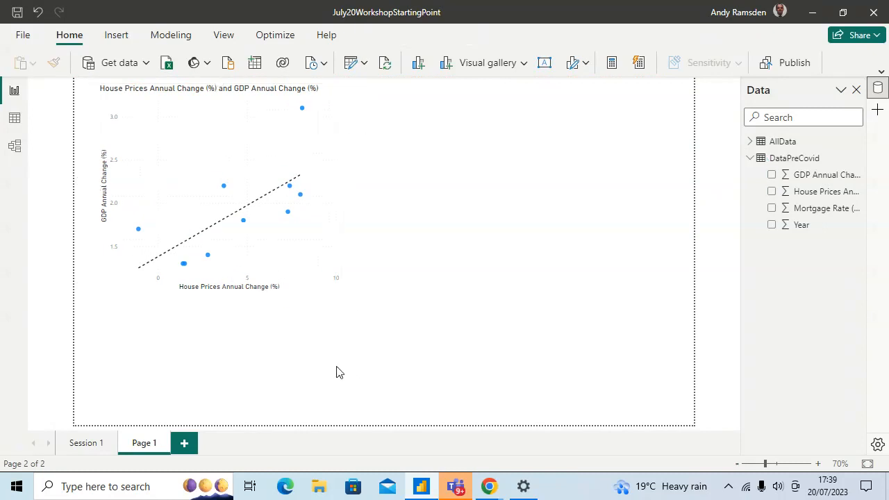
# Step: Copy the 2010 to 2021 house prices versus national income scatter chart from Session 1 onto Page 1
pyautogui.moveTo(145, 443); pyautogui.dragTo(87, 445)
pyautogui.click(456, 238)
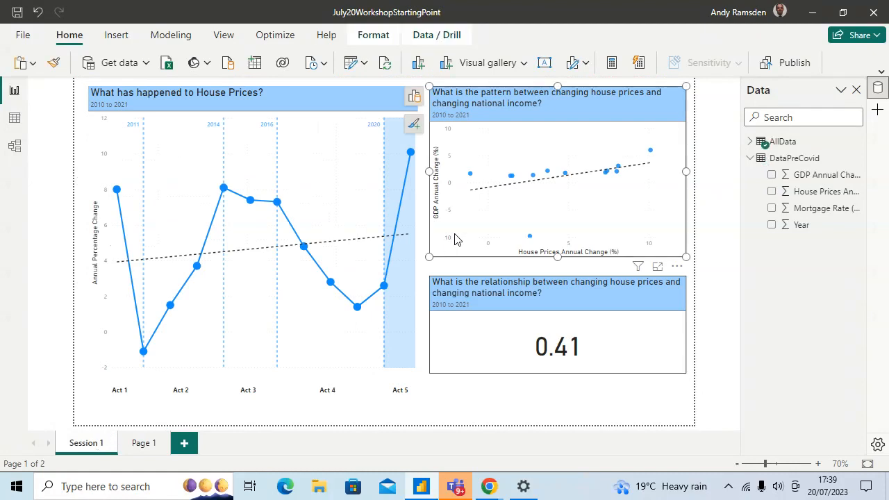
pyautogui.click(144, 443)
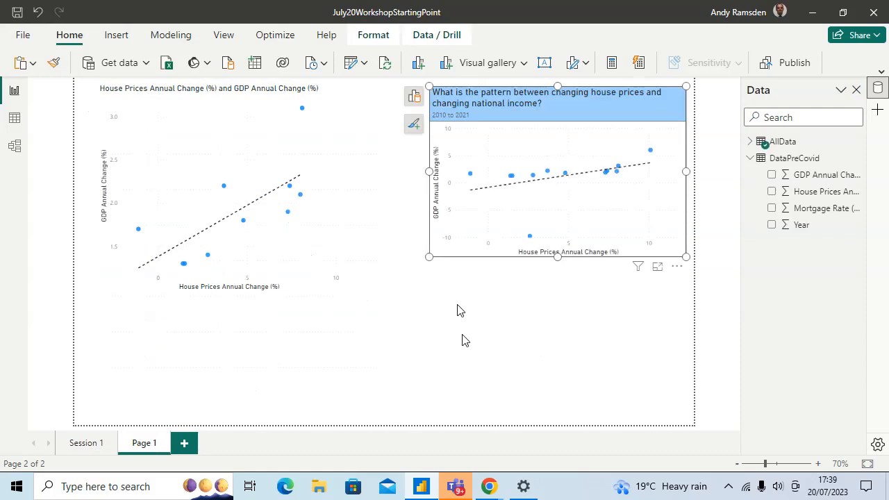
# Step: Enlarge the copied 2010 to 2021 scatter chart and position it beside the pre-Covid scatter chart
pyautogui.moveTo(430, 257); pyautogui.dragTo(393, 268)
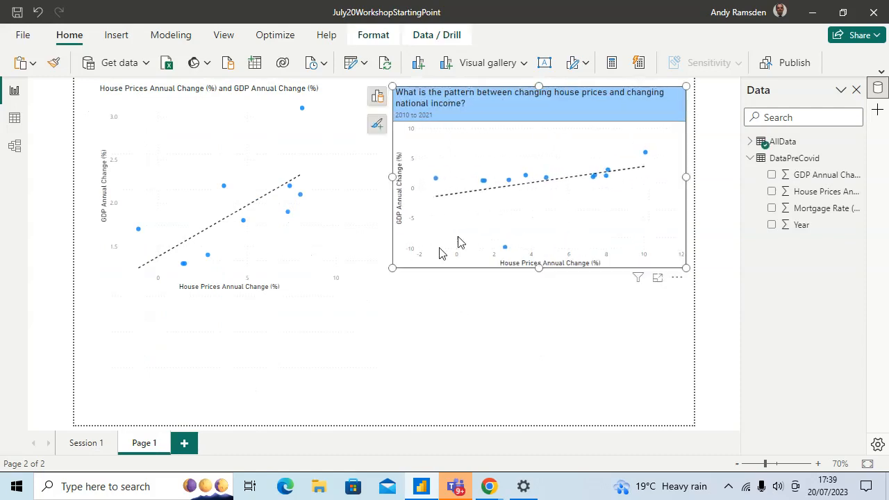
pyautogui.moveTo(457, 237); pyautogui.dragTo(441, 256)
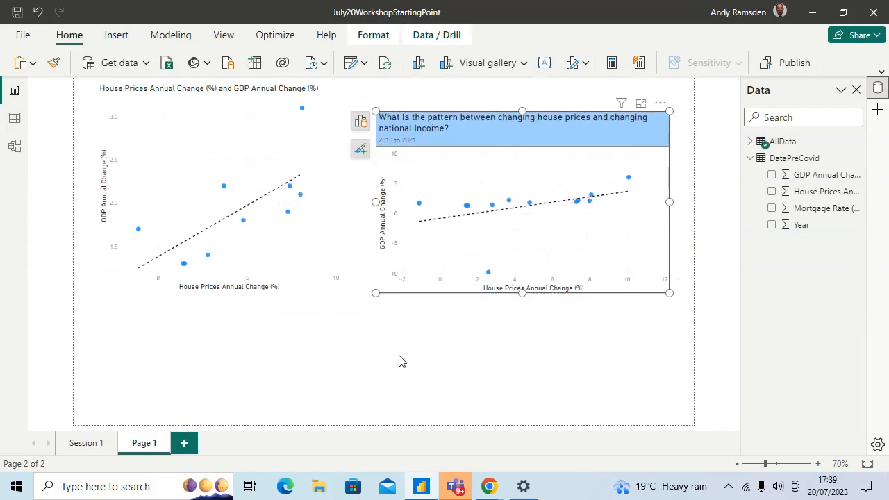
pyautogui.click(375, 414)
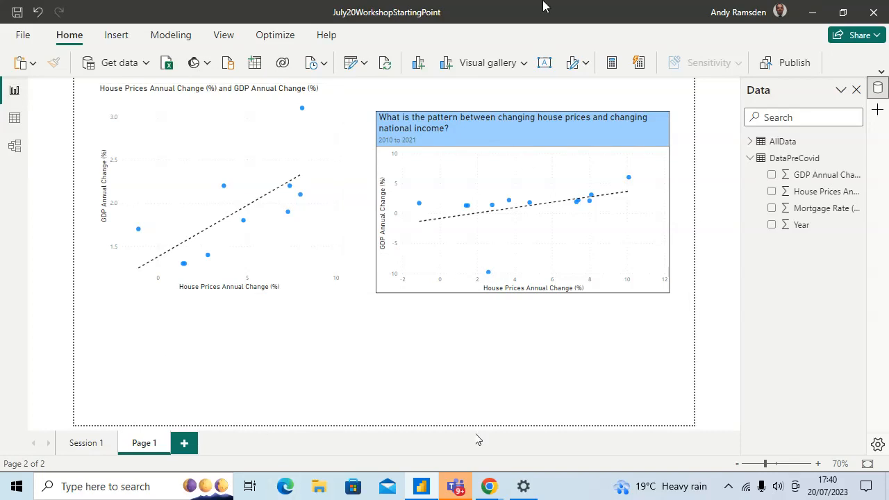
# Step: Start a new quick measure that uses the Correlation coefficient calculation
pyautogui.click(638, 64)
pyautogui.click(706, 201)
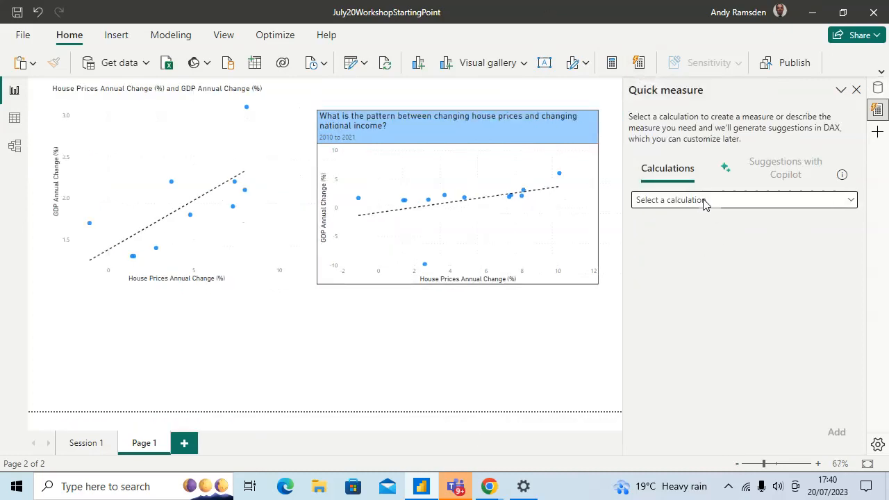
pyautogui.scroll(-4, 707, 280)
pyautogui.scroll(-3, 707, 280)
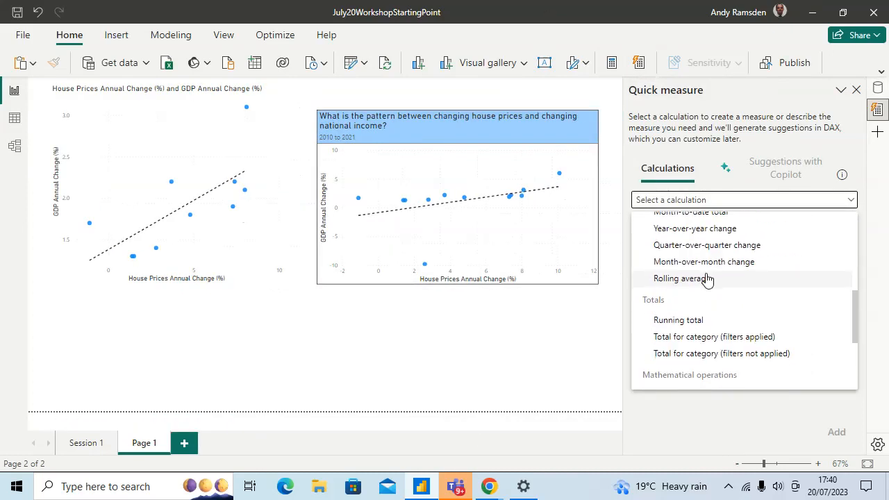
pyautogui.scroll(-3, 688, 298)
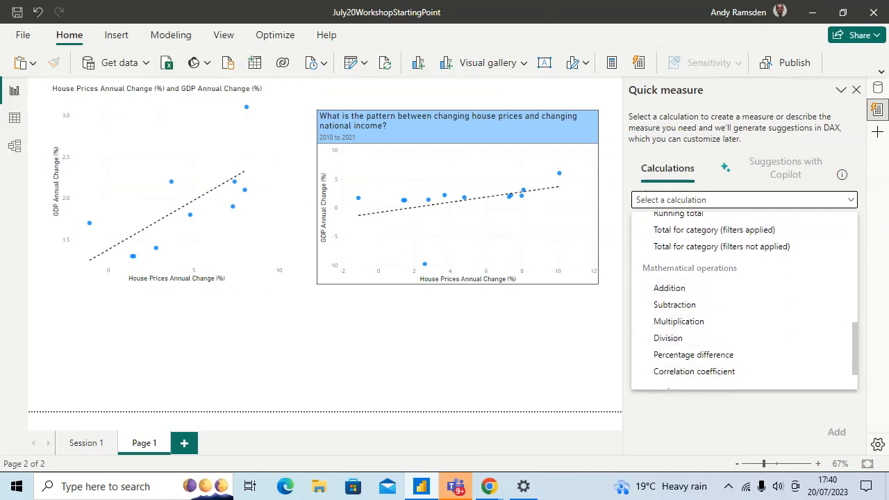
pyautogui.click(675, 373)
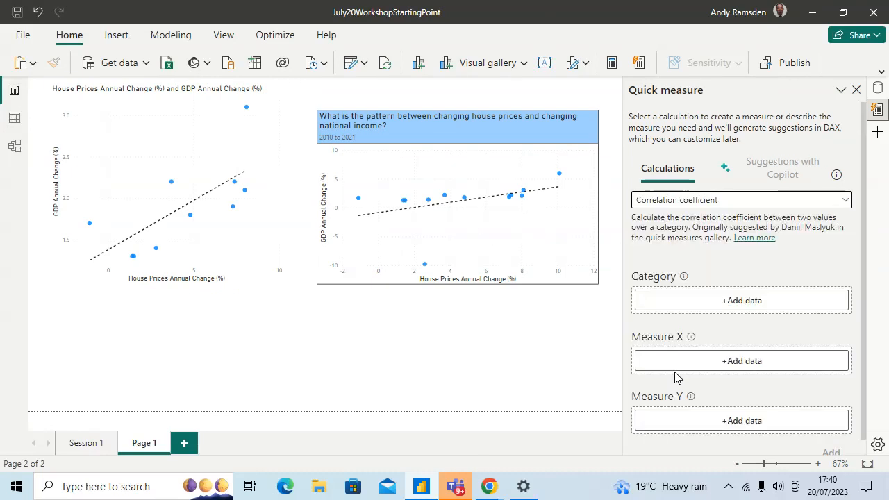
# Step: From DataPreCovid, set the category to Year, Measure X to GDP Annual Change (%) and Measure Y to House Prices Annual Change (%)
pyautogui.click(703, 300)
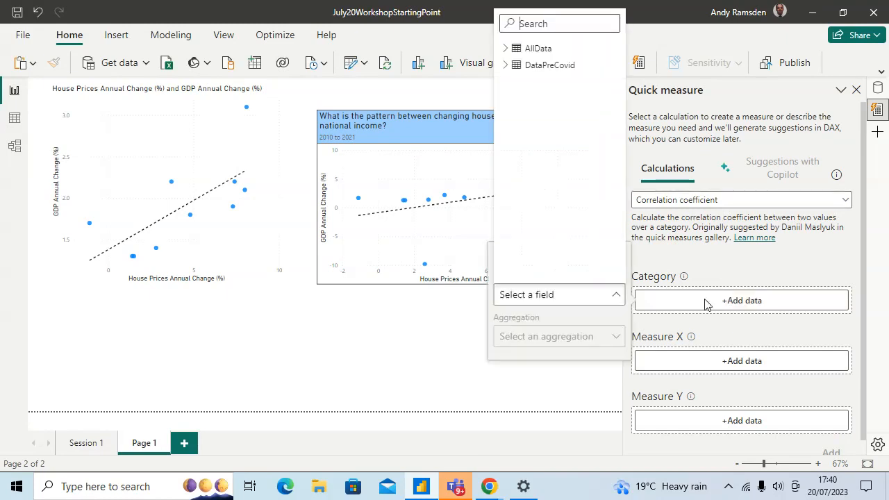
pyautogui.click(504, 64)
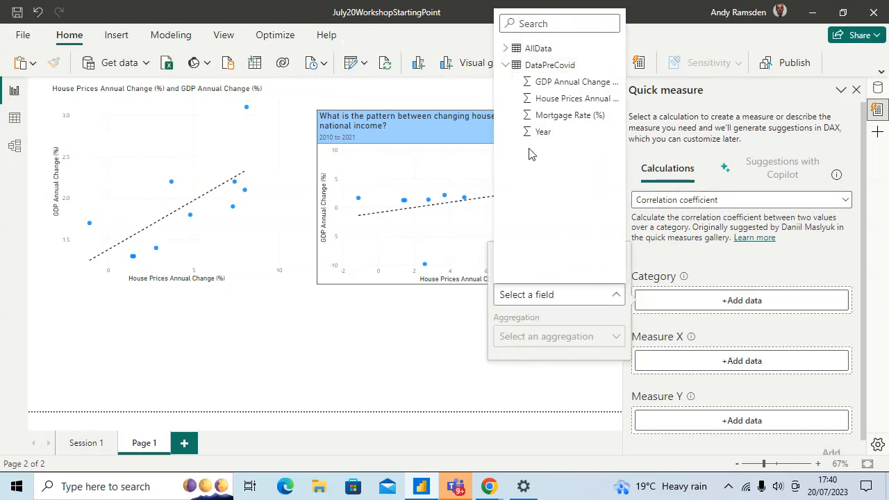
pyautogui.click(542, 132)
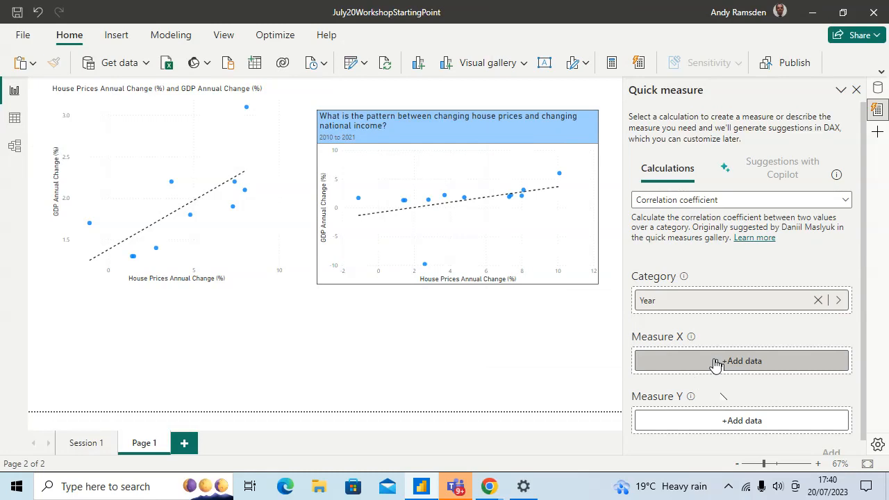
pyautogui.click(715, 366)
pyautogui.click(505, 128)
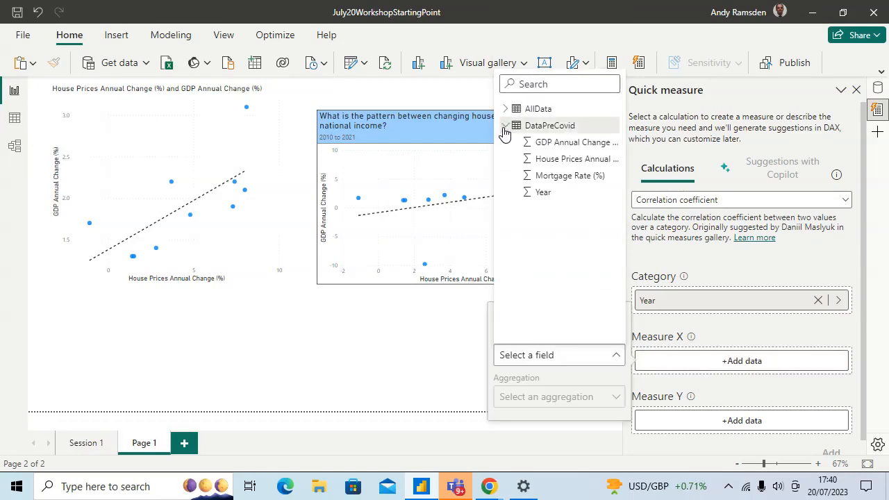
pyautogui.click(554, 149)
pyautogui.click(720, 422)
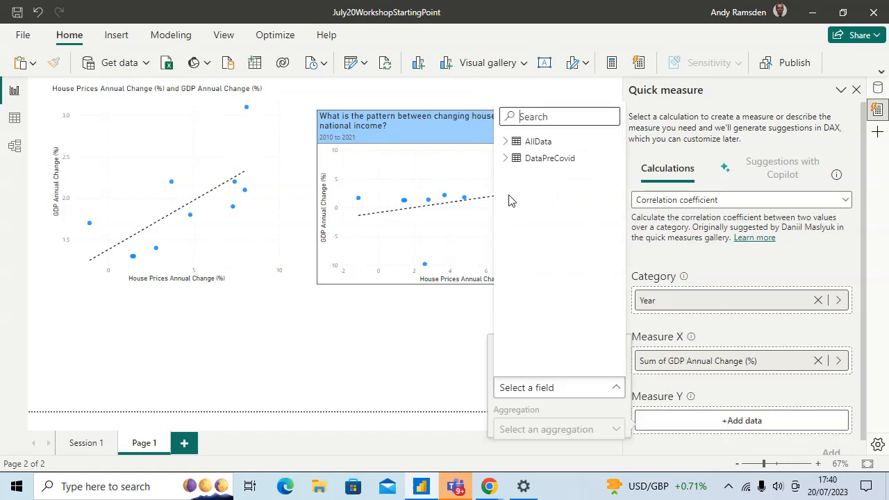
pyautogui.click(506, 157)
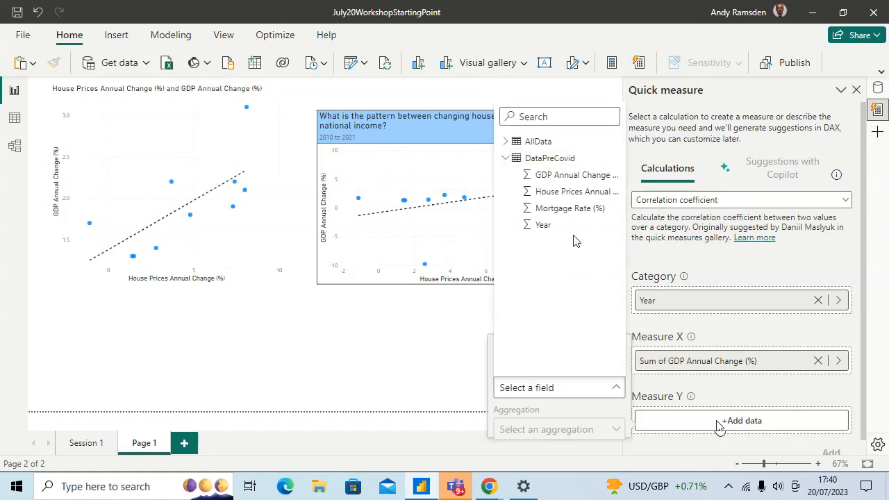
pyautogui.click(540, 192)
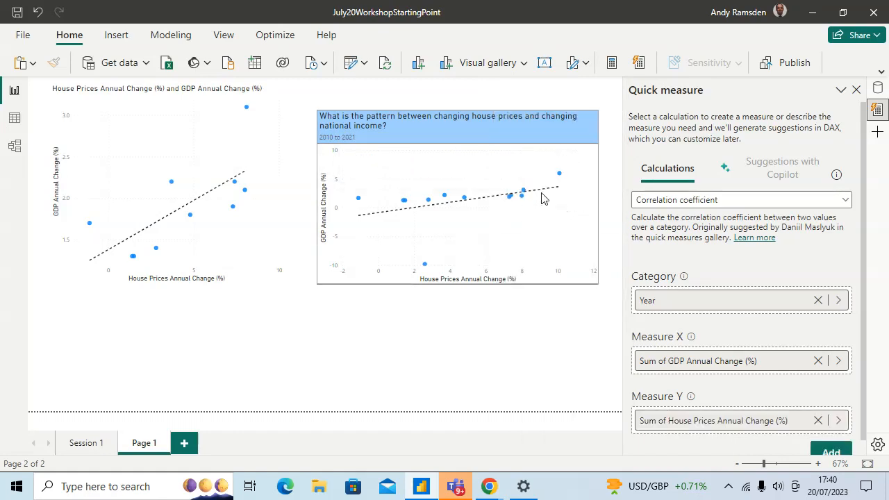
# Step: Add the pre-Covid correlation measure, then dismiss its DAX formula and the quick measure settings
pyautogui.click(843, 454)
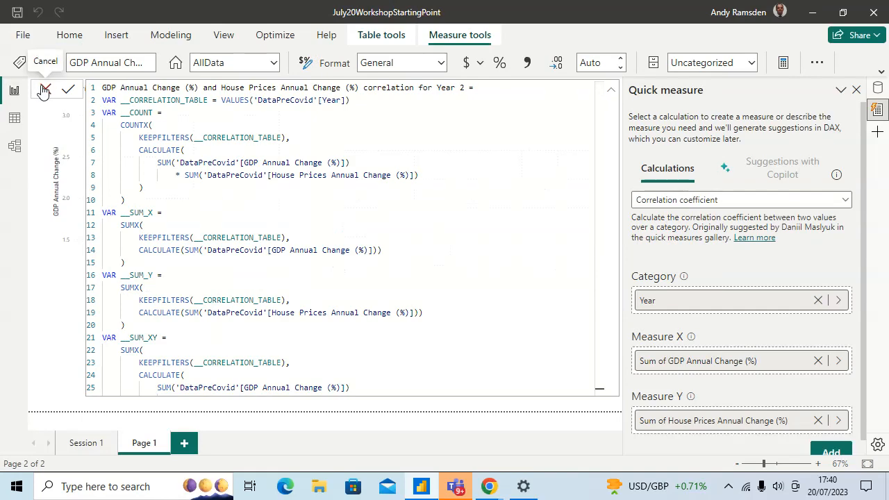
pyautogui.click(43, 91)
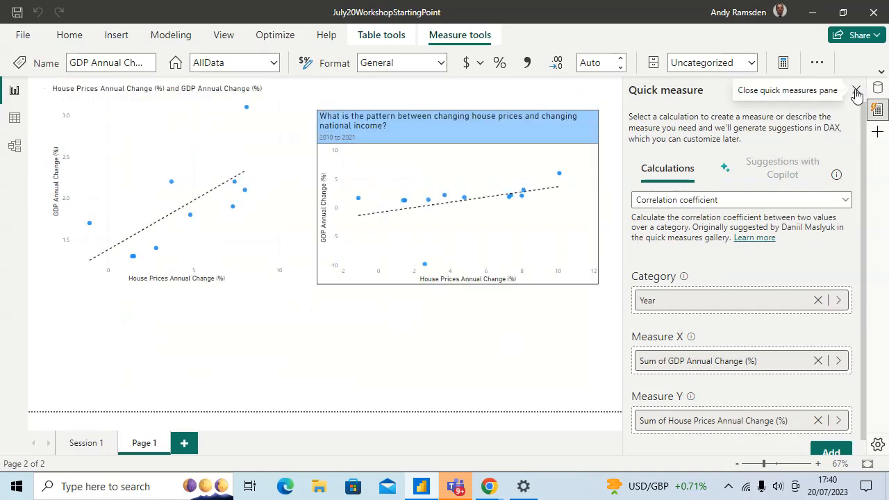
pyautogui.click(856, 94)
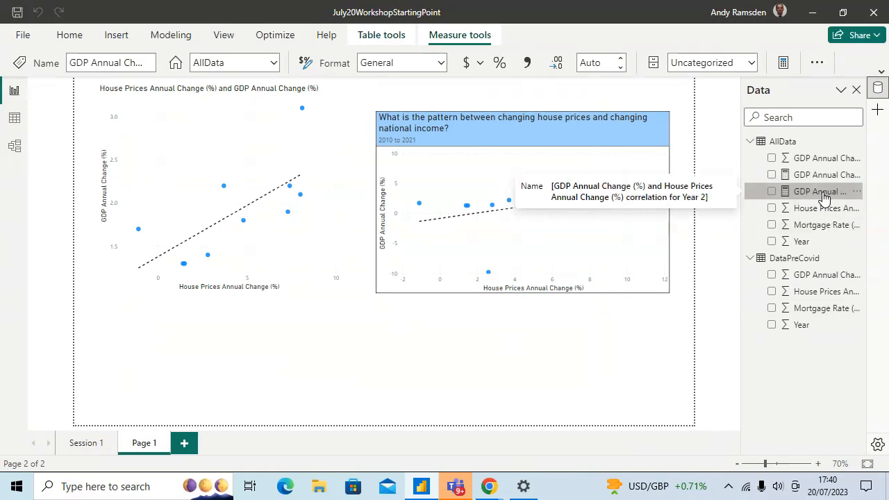
# Step: Show the "correlation for Year 2" measure as a card, reduced in size and centred beneath the 2010 to 2021 chart
pyautogui.moveTo(824, 198); pyautogui.dragTo(549, 382)
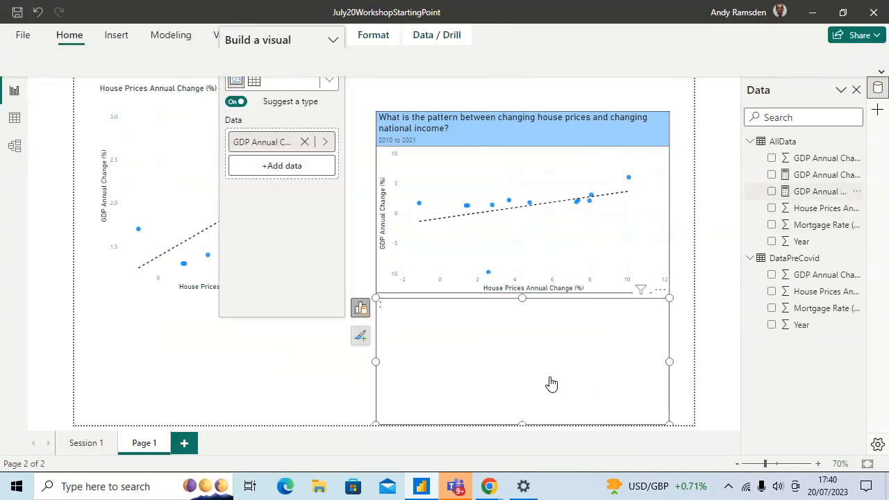
pyautogui.moveTo(373, 298); pyautogui.dragTo(475, 357)
pyautogui.moveTo(497, 394); pyautogui.dragTo(461, 359)
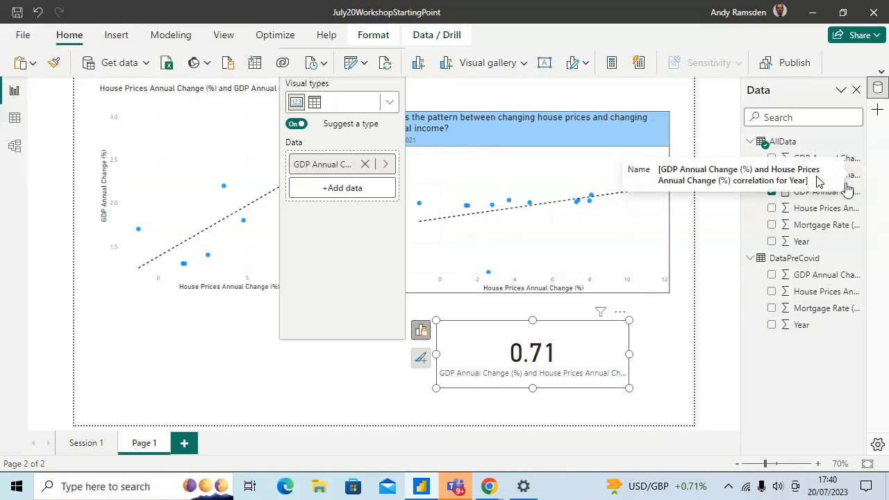
# Step: Show the original "correlation for Year" measure as a second card, reduced in size and placed beneath the pre-Covid chart
pyautogui.moveTo(830, 179); pyautogui.dragTo(234, 391)
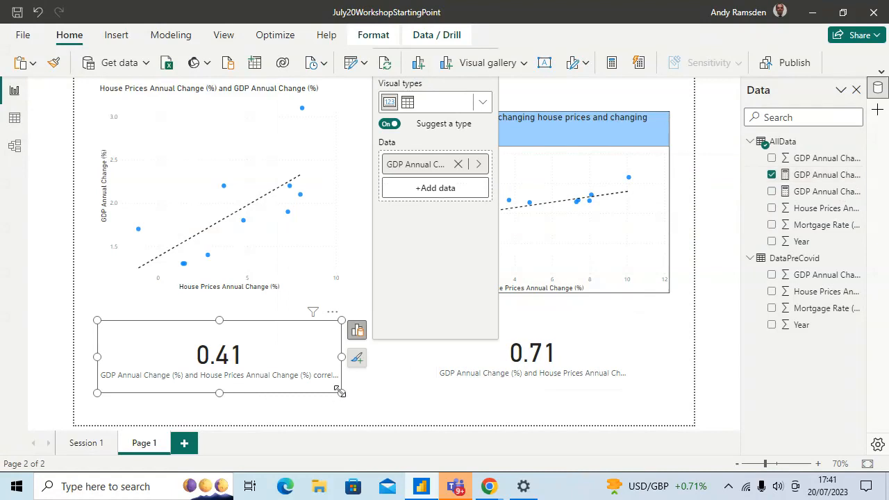
pyautogui.moveTo(341, 393); pyautogui.dragTo(264, 378)
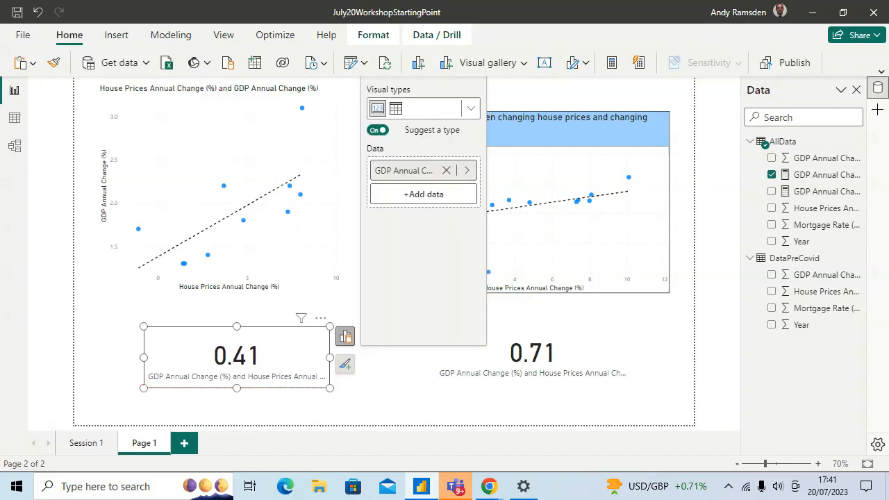
pyautogui.click(365, 412)
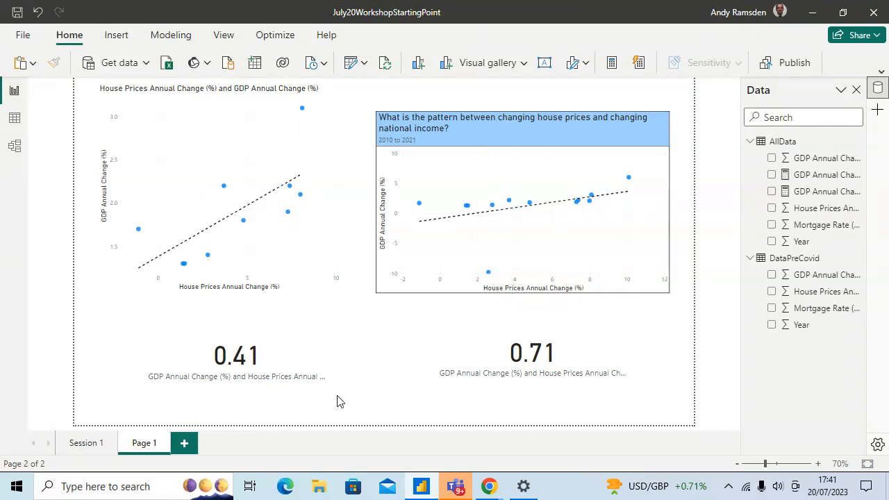
# Step: Swap the two correlation cards so the pre-Covid one sits beneath the pre-Covid chart and both line up
pyautogui.moveTo(317, 363); pyautogui.dragTo(589, 419)
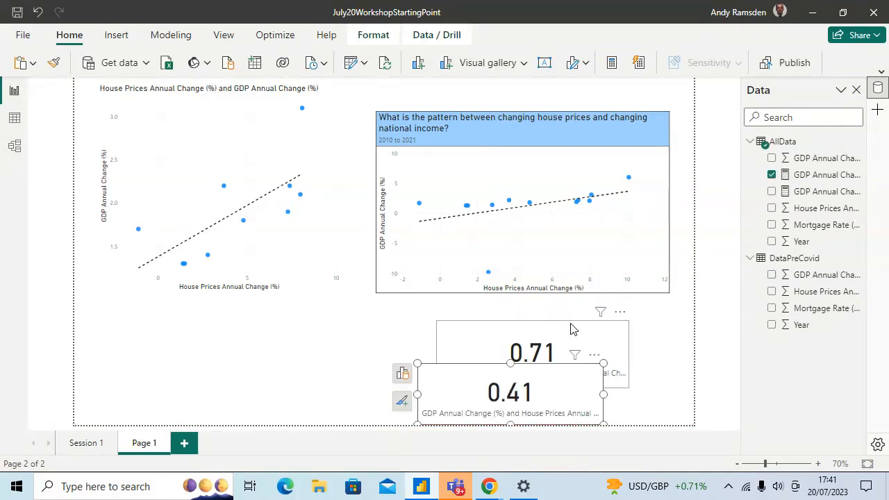
pyautogui.moveTo(576, 337); pyautogui.dragTo(254, 343)
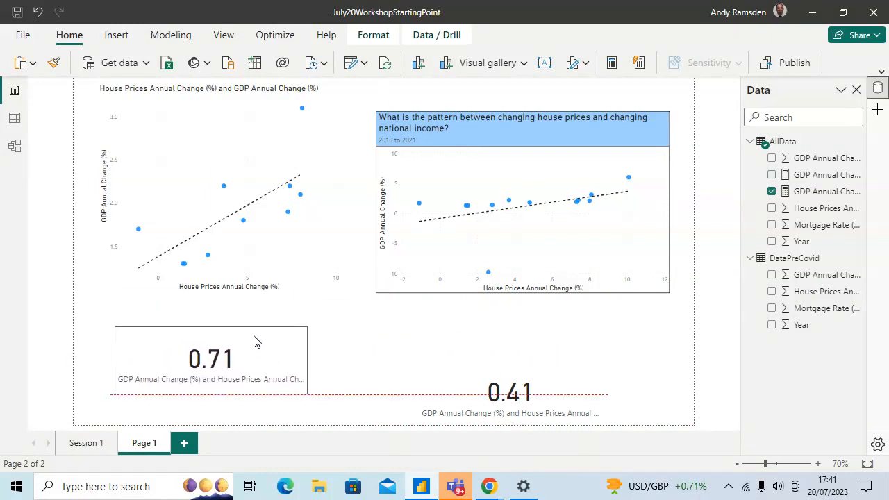
pyautogui.moveTo(470, 398); pyautogui.dragTo(468, 366)
pyautogui.click(341, 422)
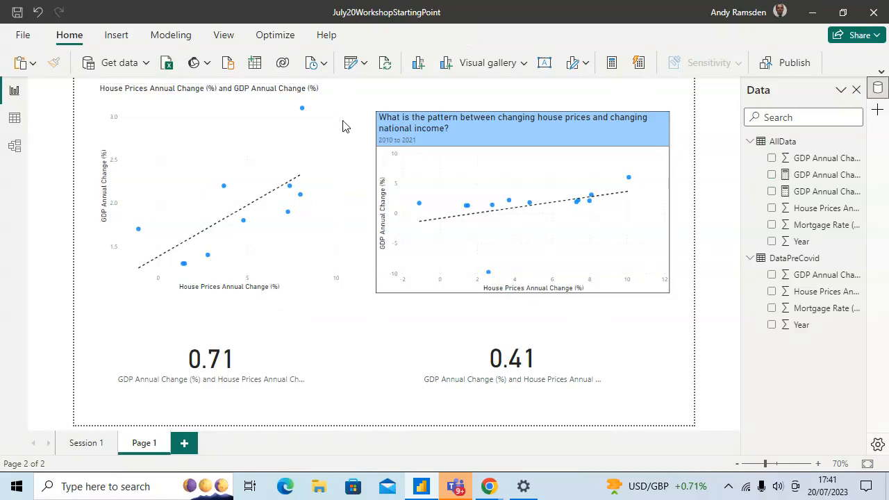